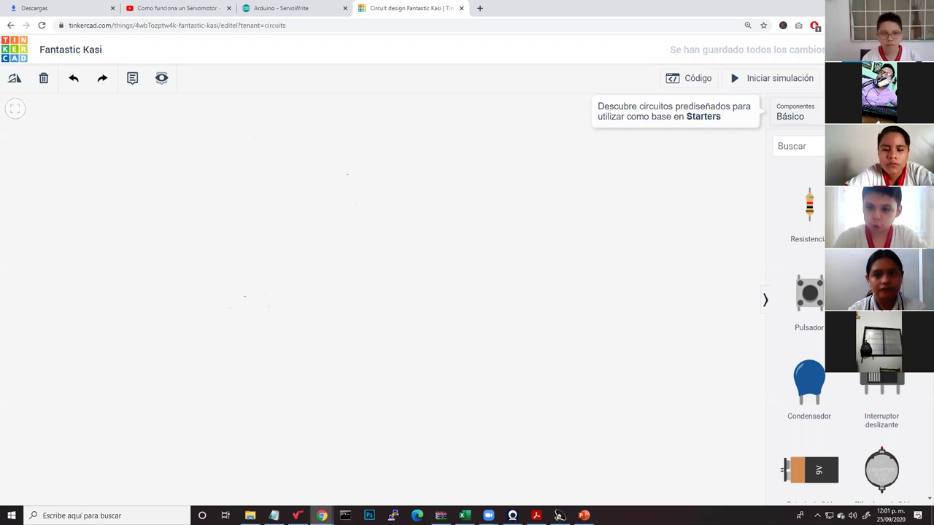
Step: Place an Arduino Uno R3 board on the empty canvas and position it with free space around it
{"action": "scroll", "coordinate": [876, 394], "scroll_direction": "down", "scroll_amount": 5}
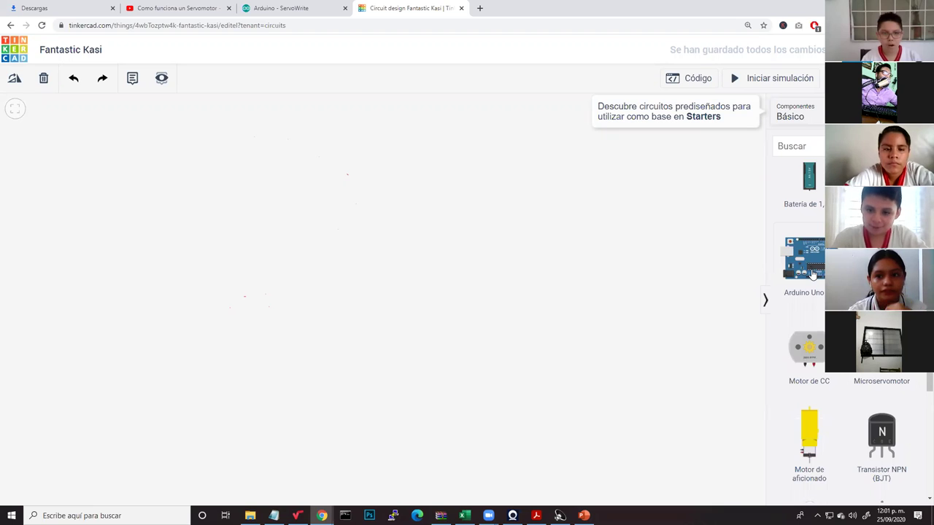
{"action": "left_click", "coordinate": [202, 314]}
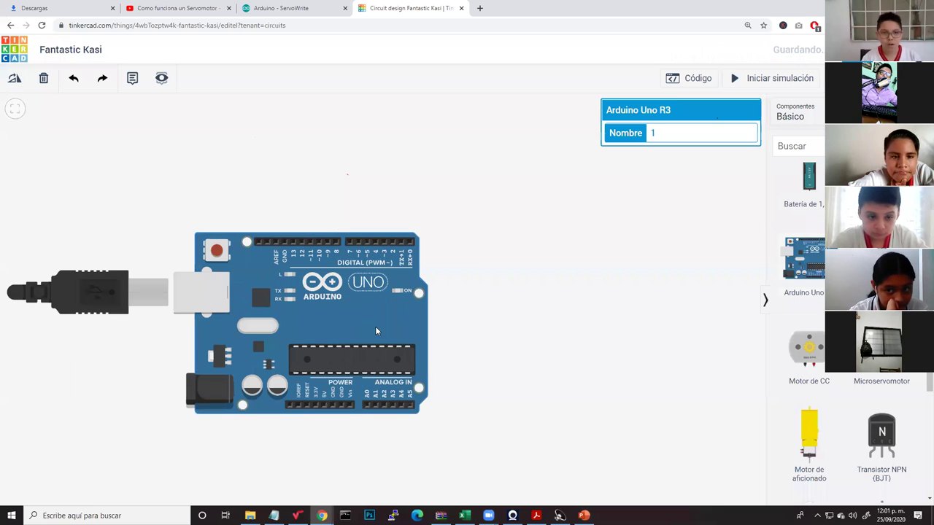
{"action": "left_click_drag", "start_coordinate": [448, 339], "coordinate": [318, 350]}
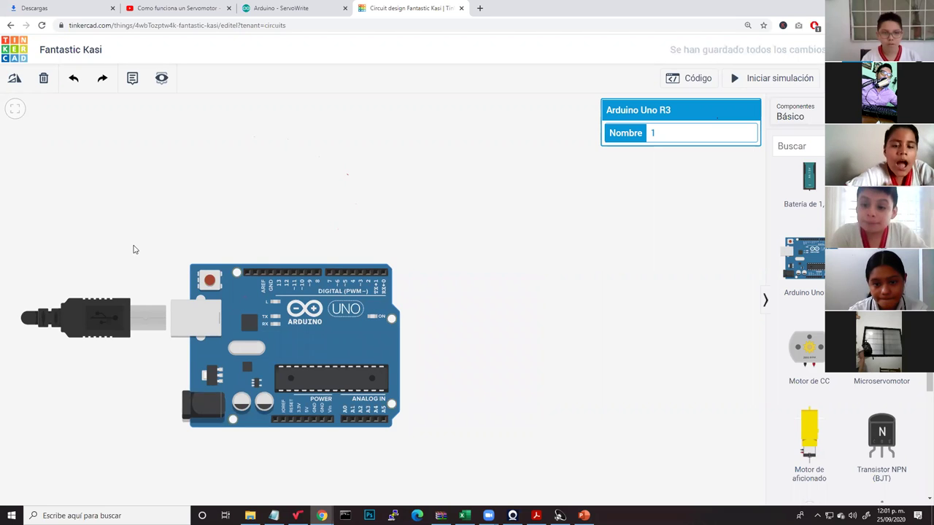
{"action": "scroll", "coordinate": [292, 326], "scroll_direction": "down", "scroll_amount": 2}
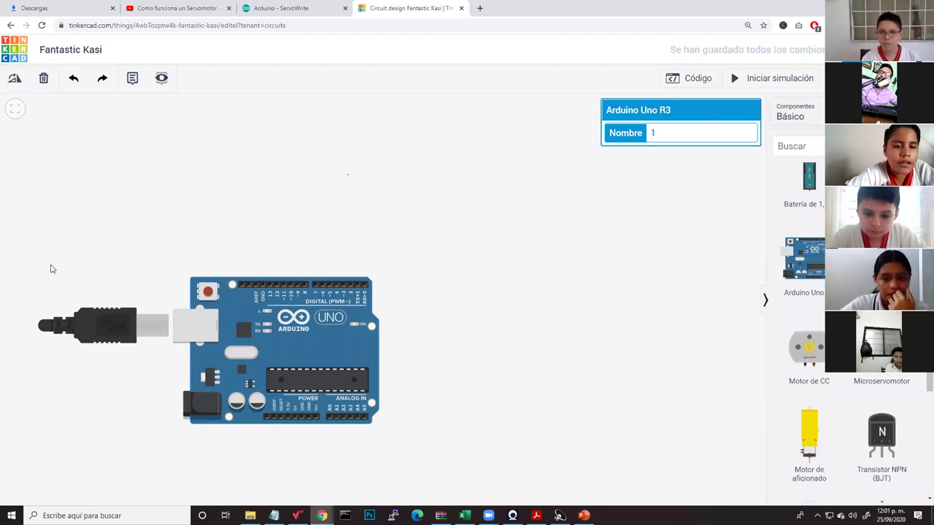
{"action": "left_click_drag", "start_coordinate": [327, 351], "coordinate": [365, 330]}
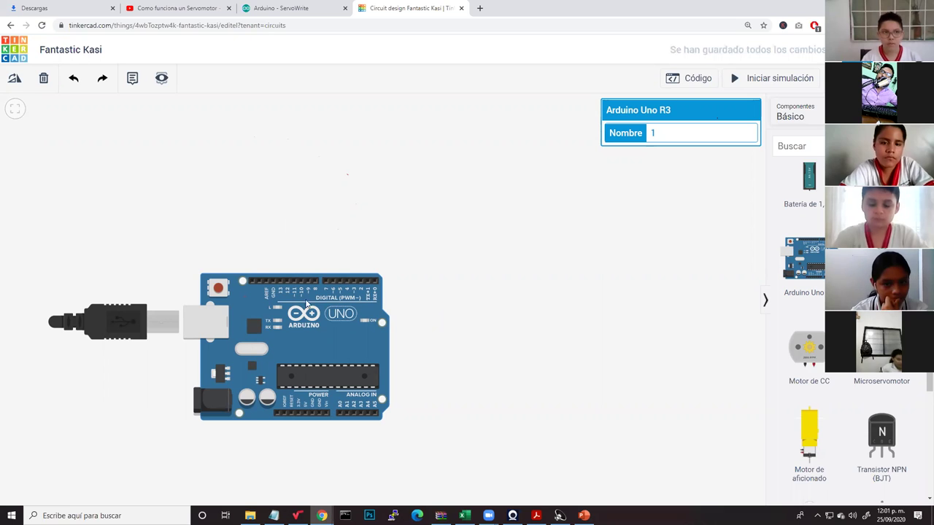
{"action": "left_click_drag", "start_coordinate": [302, 339], "coordinate": [312, 318]}
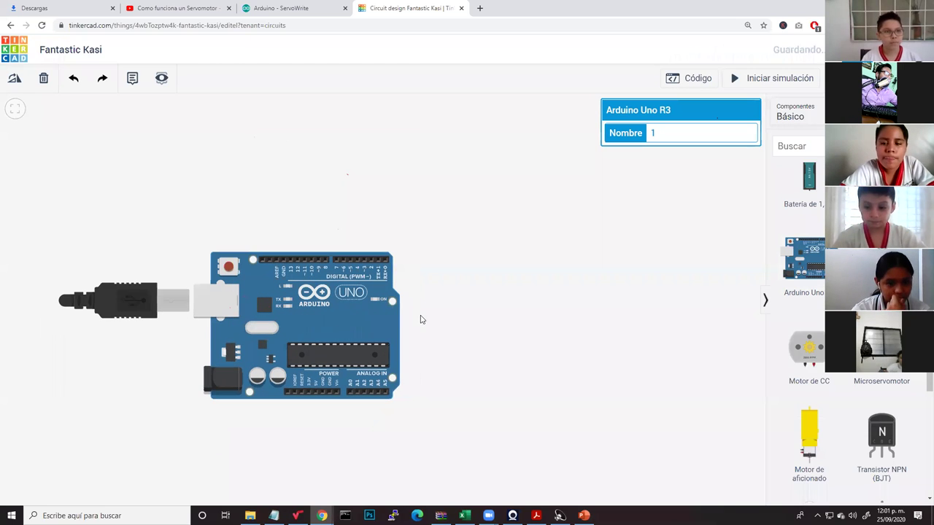
Step: Look through the basic component library for the microservo motor
{"action": "scroll", "coordinate": [810, 329], "scroll_direction": "down", "scroll_amount": 3}
{"action": "scroll", "coordinate": [809, 328], "scroll_direction": "down", "scroll_amount": 3}
{"action": "scroll", "coordinate": [809, 328], "scroll_direction": "up", "scroll_amount": 10}
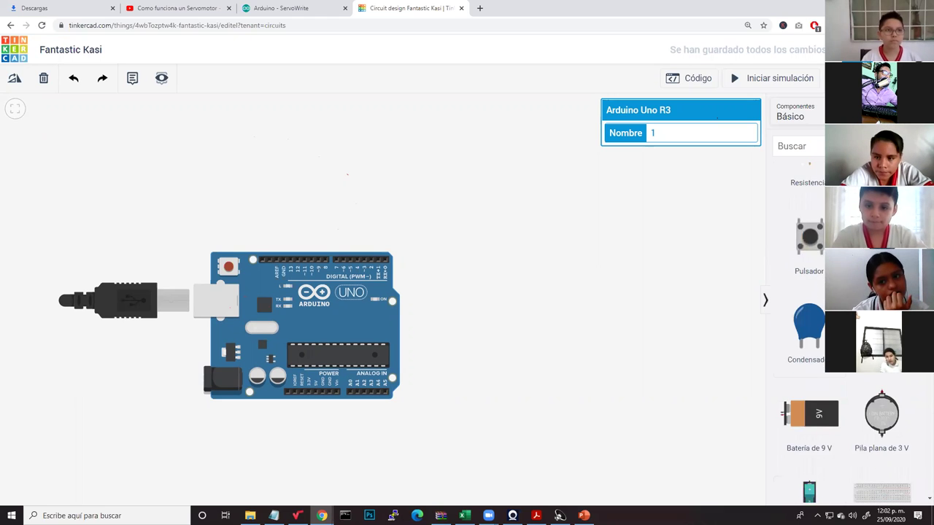
{"action": "scroll", "coordinate": [810, 328], "scroll_direction": "down", "scroll_amount": 4}
{"action": "left_click_drag", "start_coordinate": [333, 338], "coordinate": [319, 366]}
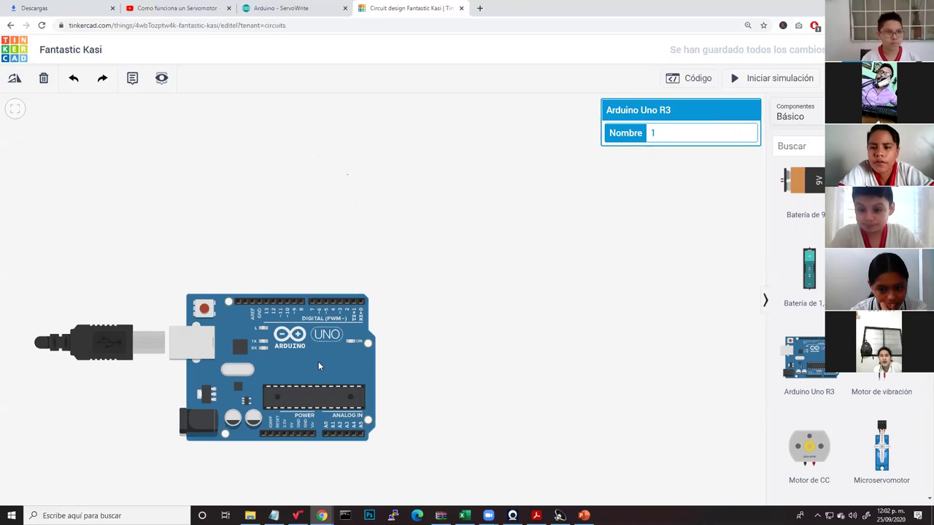
{"action": "mouse_move", "coordinate": [319, 366]}
{"action": "left_mouse_down"}
{"action": "mouse_move", "coordinate": [330, 367]}
{"action": "mouse_move", "coordinate": [316, 364]}
{"action": "left_mouse_up"}
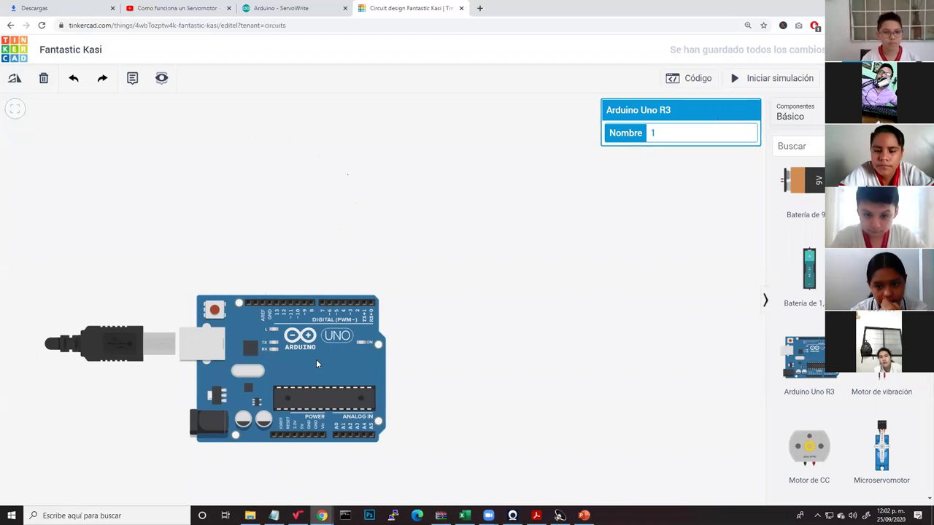
{"action": "scroll", "coordinate": [803, 306], "scroll_direction": "up", "scroll_amount": 5}
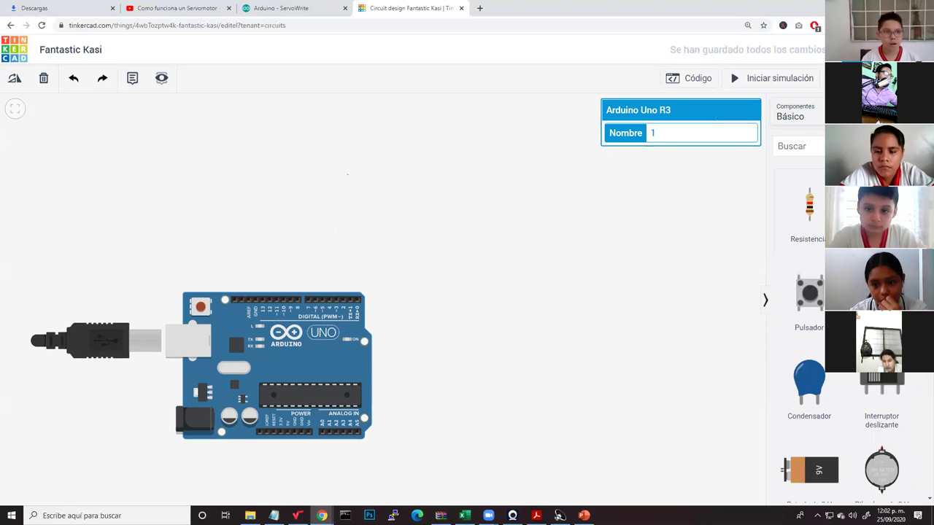
{"action": "scroll", "coordinate": [802, 306], "scroll_direction": "down", "scroll_amount": 10}
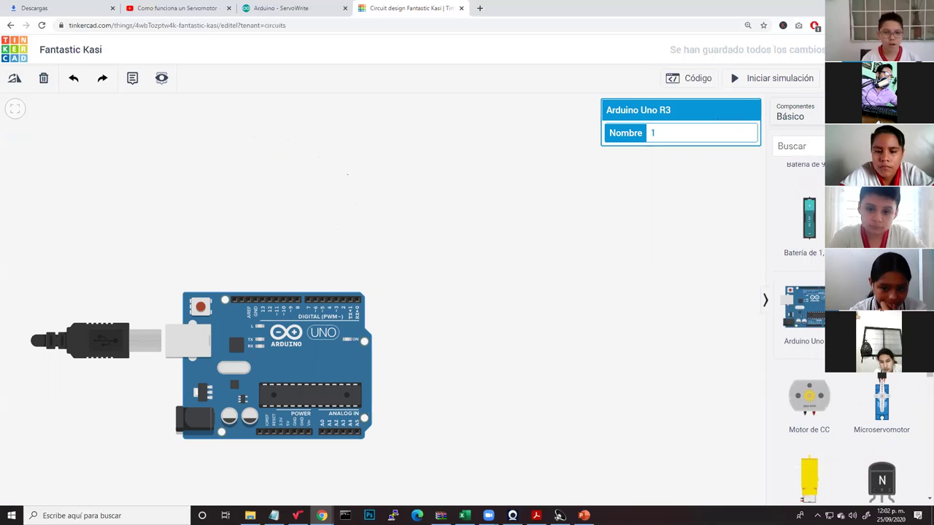
{"action": "scroll", "coordinate": [806, 384], "scroll_direction": "down", "scroll_amount": 1}
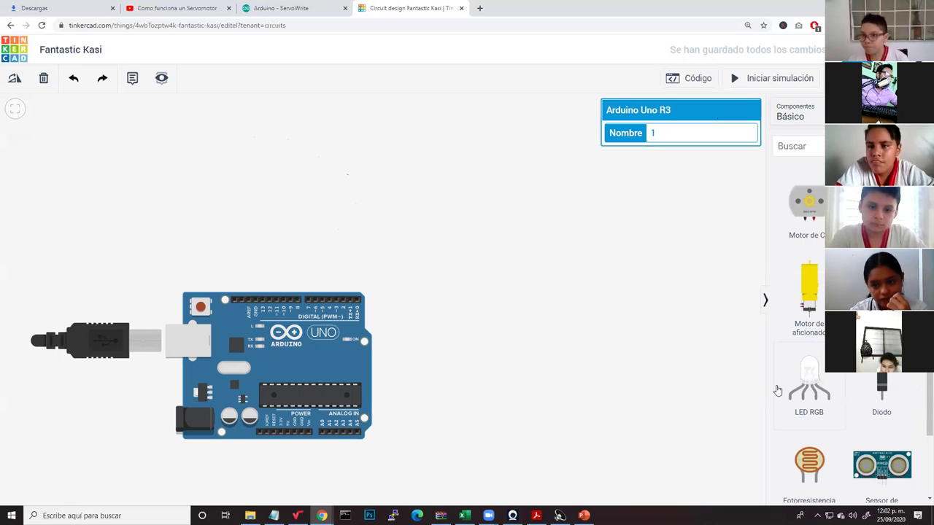
{"action": "scroll", "coordinate": [894, 396], "scroll_direction": "down", "scroll_amount": 4}
{"action": "scroll", "coordinate": [886, 398], "scroll_direction": "down", "scroll_amount": 1}
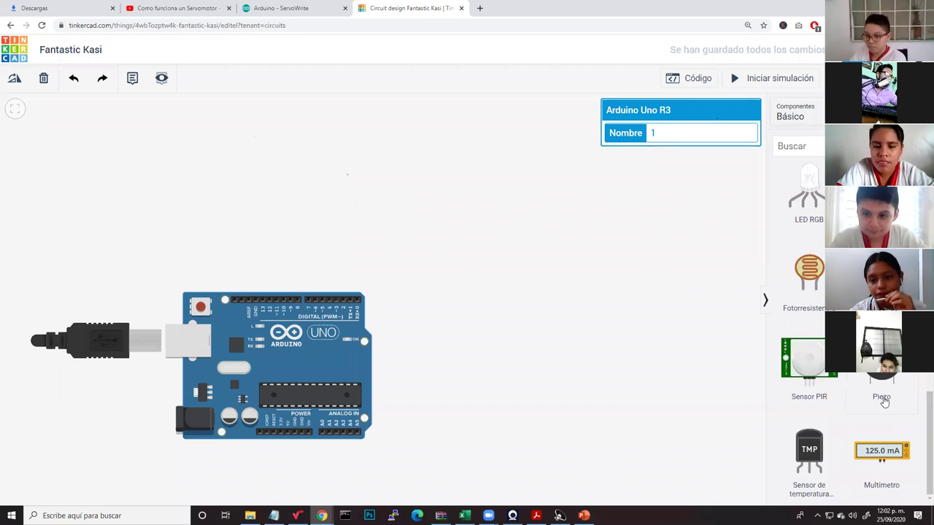
{"action": "scroll", "coordinate": [884, 400], "scroll_direction": "up", "scroll_amount": 9}
{"action": "scroll", "coordinate": [882, 399], "scroll_direction": "down", "scroll_amount": 2}
{"action": "left_click_drag", "start_coordinate": [275, 350], "coordinate": [273, 312]}
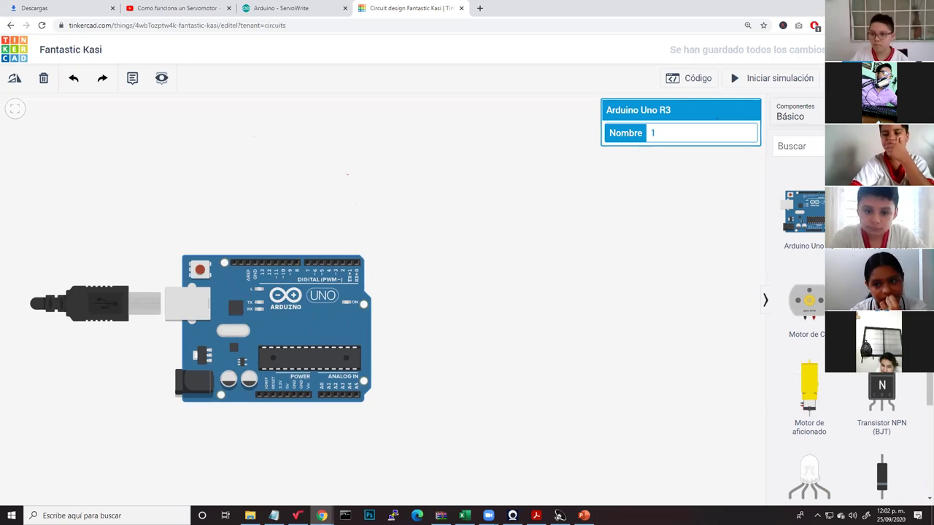
Step: Place a microservo motor on the canvas beside the Arduino board, with its connector pins facing up
{"action": "key", "text": "ctrl+z"}
{"action": "key", "text": "ctrl+z"}
{"action": "key", "text": "ctrl+z"}
{"action": "key", "text": "ctrl+z"}
{"action": "key", "text": "ctrl+z"}
{"action": "key", "text": "ctrl+z"}
{"action": "key", "text": "ctrl+z"}
{"action": "key", "text": "ctrl+z"}
{"action": "key", "text": "ctrl+z"}
{"action": "key", "text": "ctrl+z"}
{"action": "key", "text": "ctrl+z"}
{"action": "key", "text": "ctrl+z"}
{"action": "key", "text": "ctrl+z"}
{"action": "left_click_drag", "start_coordinate": [458, 308], "coordinate": [455, 288]}
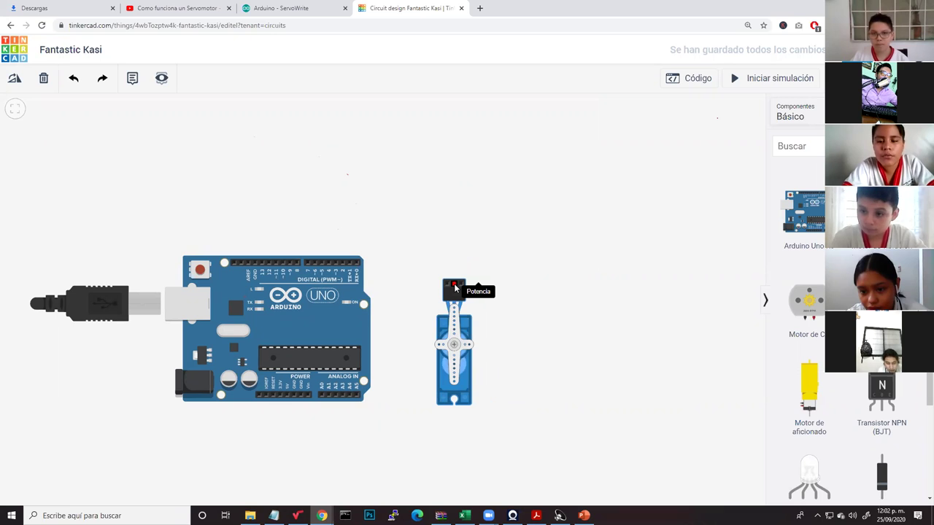
{"action": "left_click", "coordinate": [455, 287]}
{"action": "left_click", "coordinate": [565, 358]}
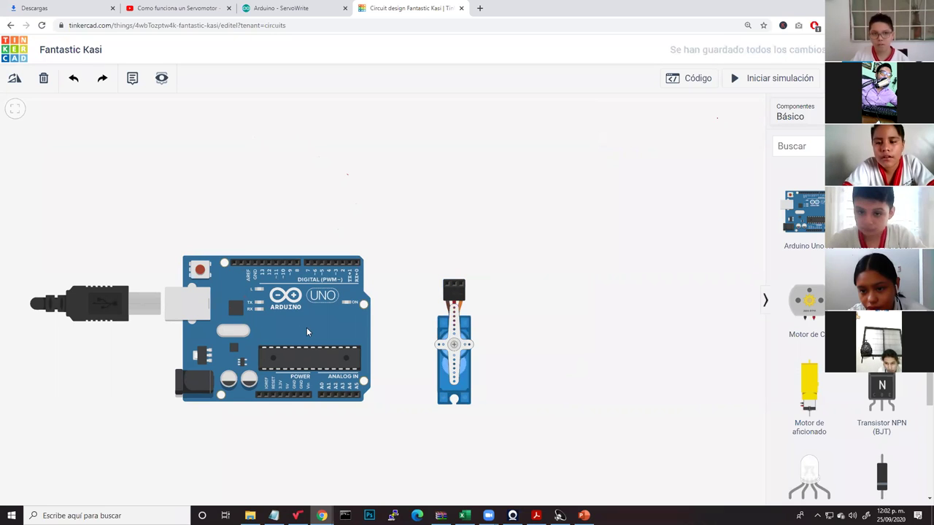
Step: Reposition the Arduino board and the microservo side by side, leaving a gap between them for wiring
{"action": "left_click_drag", "start_coordinate": [309, 332], "coordinate": [329, 339]}
{"action": "left_click_drag", "start_coordinate": [454, 351], "coordinate": [468, 352]}
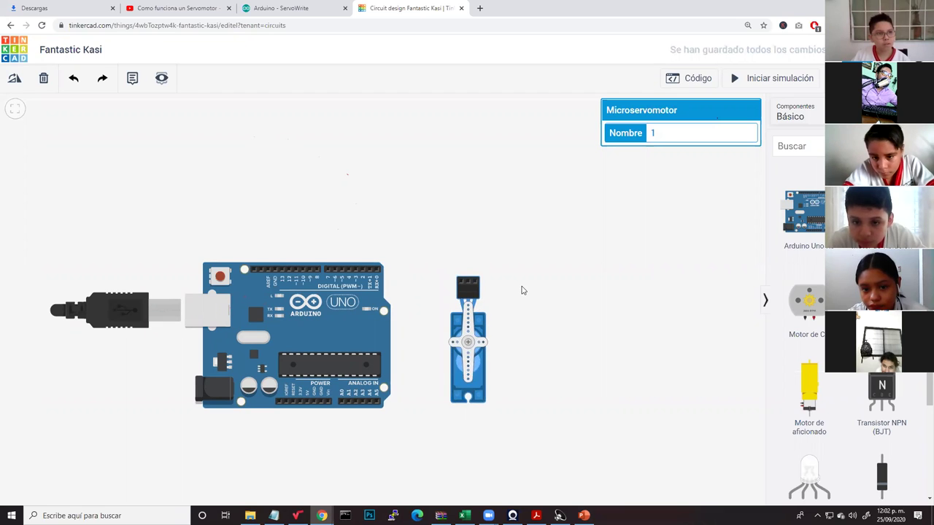
{"action": "left_click", "coordinate": [569, 299]}
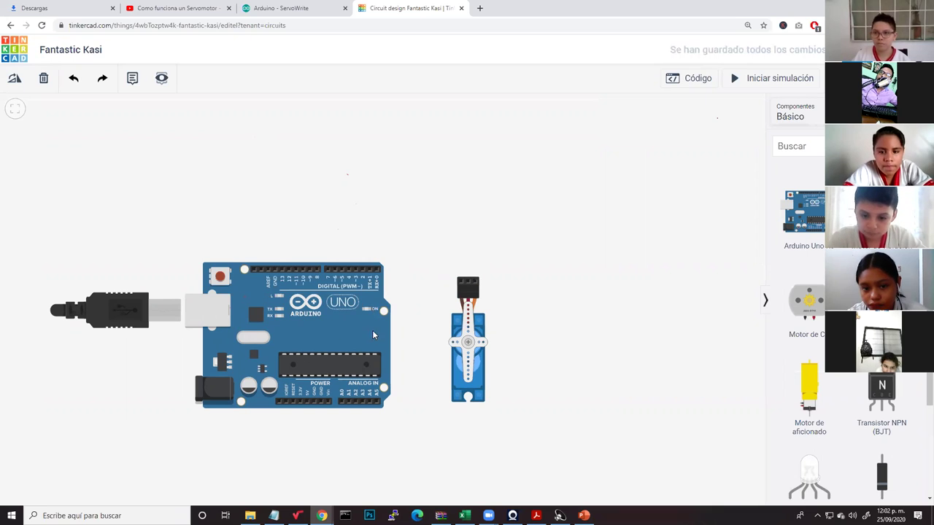
{"action": "left_click", "coordinate": [329, 330]}
{"action": "left_click", "coordinate": [476, 339]}
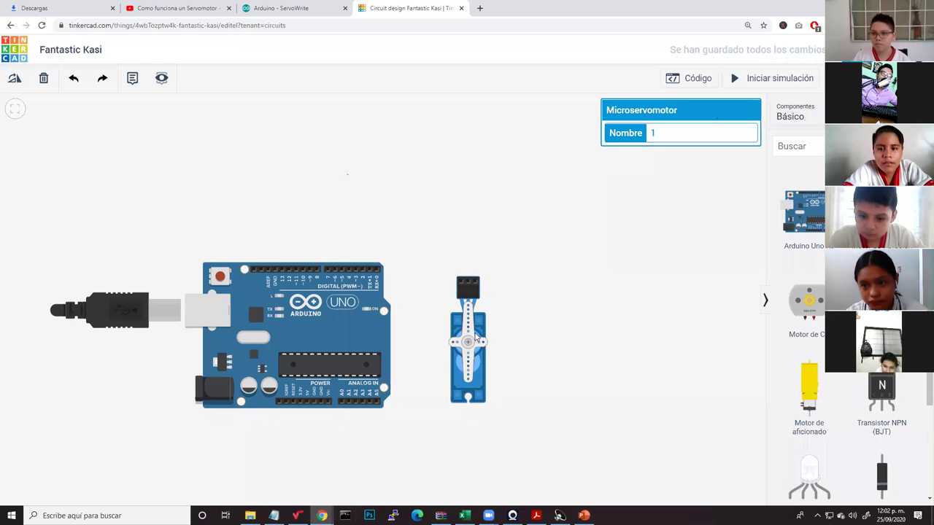
{"action": "left_click", "coordinate": [392, 434]}
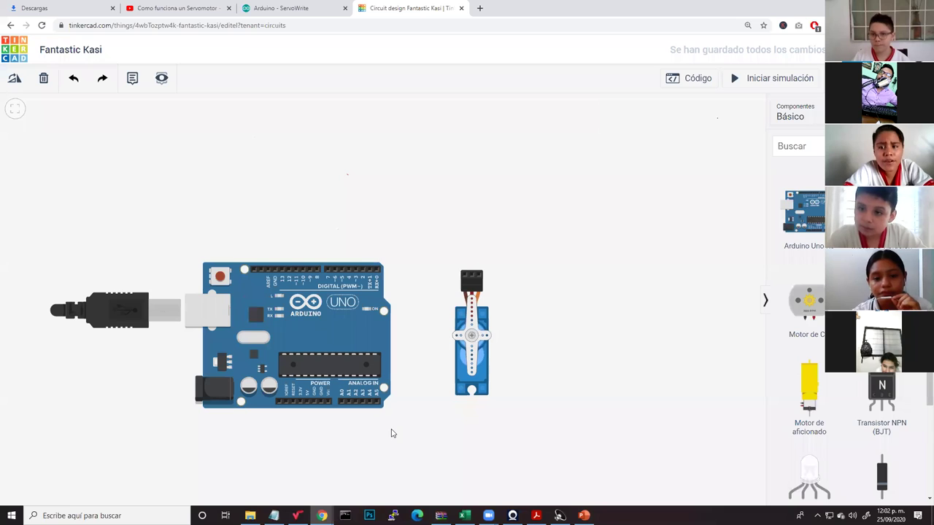
Step: Nudge the Arduino board slightly toward the microservo and lower the microservo a little beside it
{"action": "left_click", "coordinate": [334, 330]}
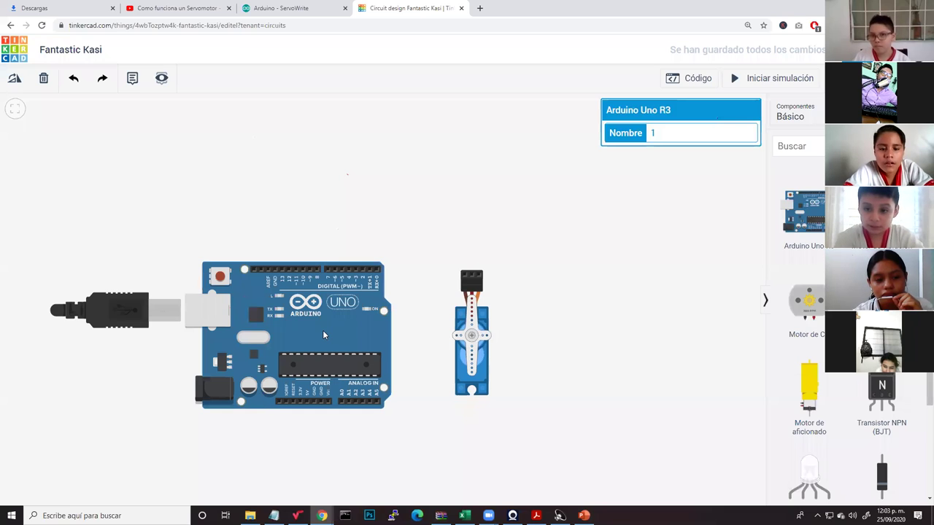
{"action": "left_click_drag", "start_coordinate": [344, 322], "coordinate": [336, 341]}
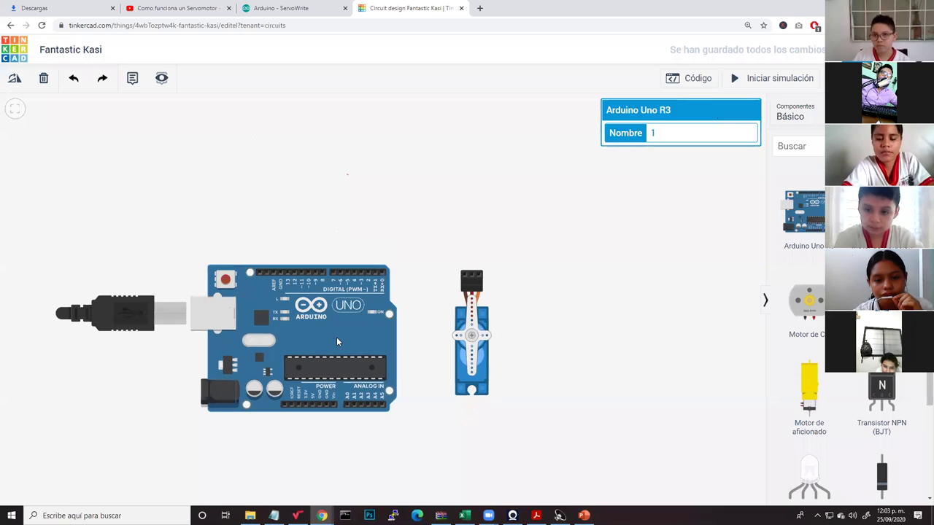
{"action": "left_click", "coordinate": [483, 356]}
{"action": "left_click", "coordinate": [340, 336]}
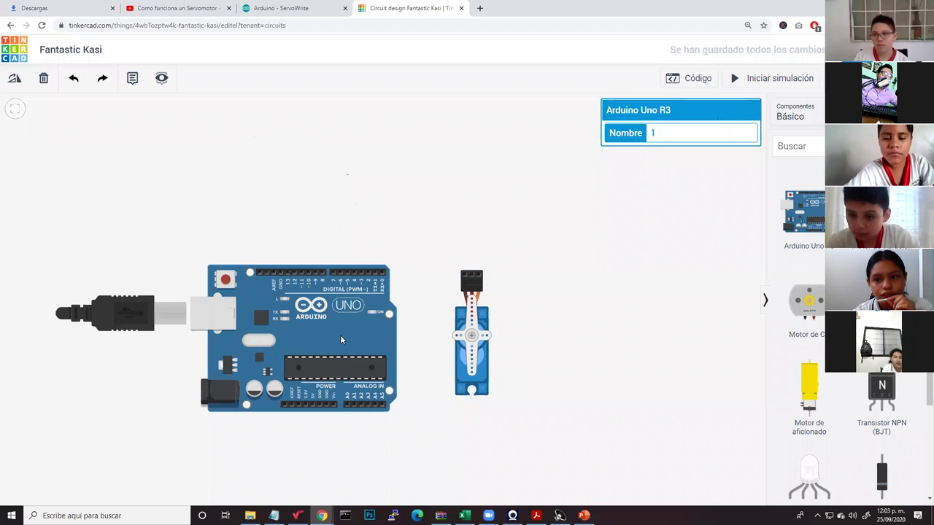
{"action": "key", "text": "Escape"}
{"action": "left_click", "coordinate": [317, 307]}
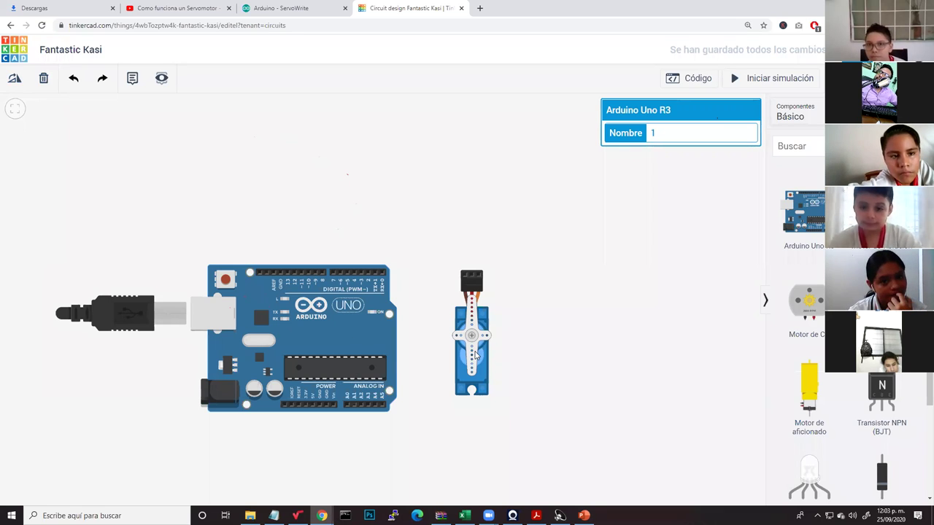
{"action": "mouse_move", "coordinate": [476, 356]}
{"action": "left_mouse_down"}
{"action": "mouse_move", "coordinate": [459, 357]}
{"action": "mouse_move", "coordinate": [477, 362]}
{"action": "left_mouse_up"}
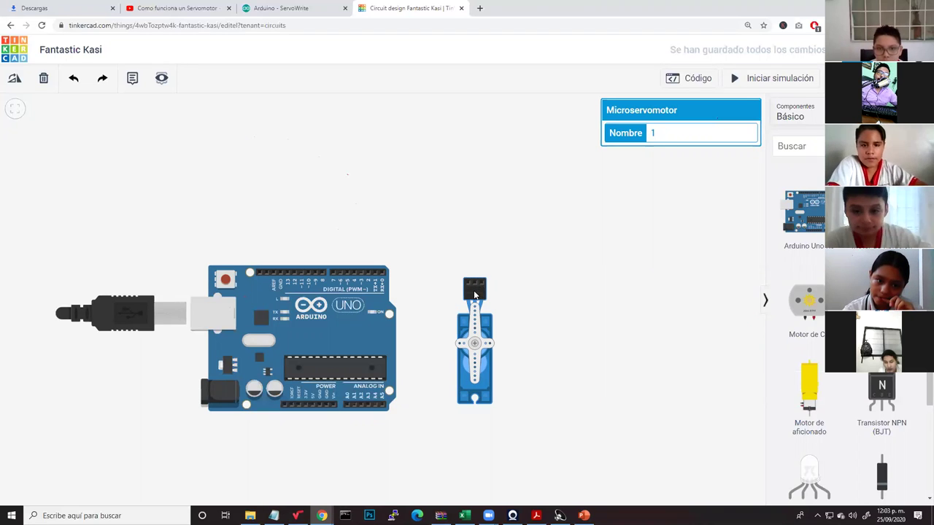
Step: Wire the microservo's ground pin to the Arduino's GND pin next to 5V, routing it between the two parts and below the board
{"action": "scroll", "coordinate": [474, 295], "scroll_direction": "up", "scroll_amount": 3}
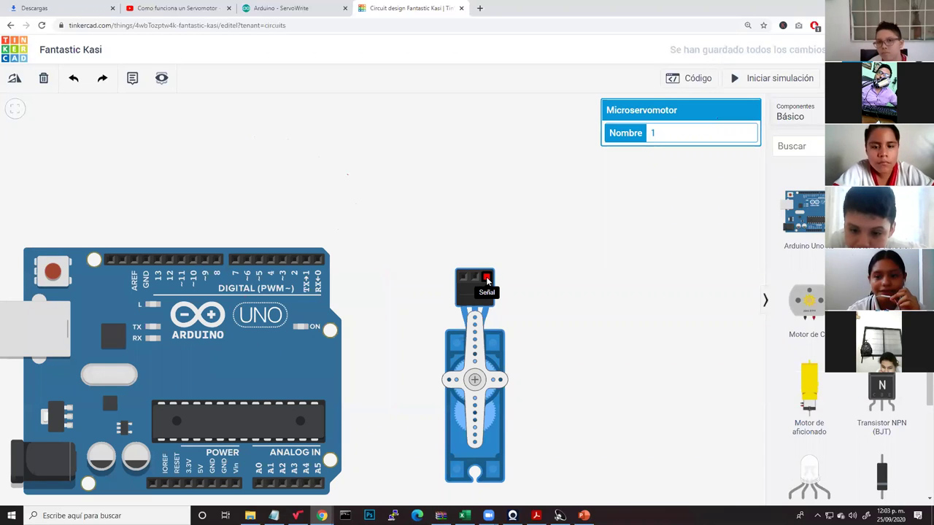
{"action": "scroll", "coordinate": [467, 329], "scroll_direction": "down", "scroll_amount": 2}
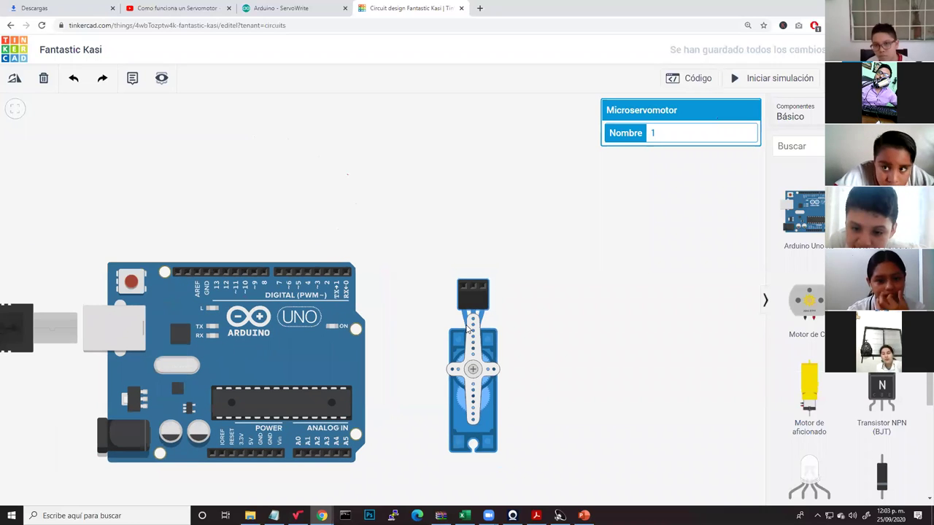
{"action": "scroll", "coordinate": [467, 330], "scroll_direction": "down", "scroll_amount": 1}
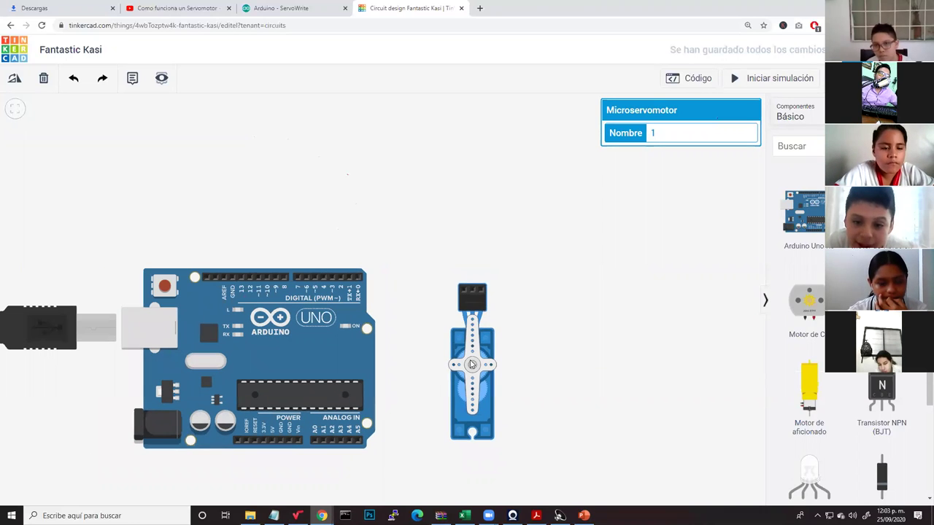
{"action": "left_click_drag", "start_coordinate": [430, 377], "coordinate": [458, 361]}
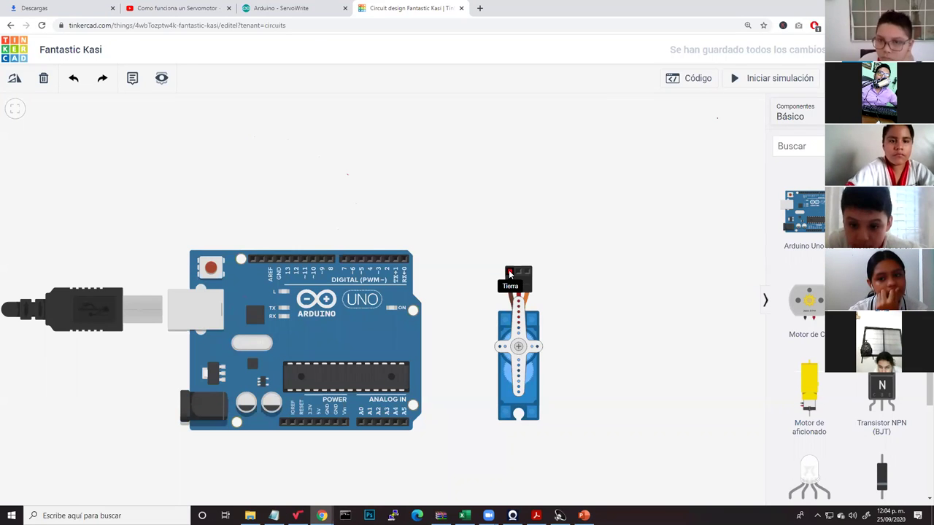
{"action": "left_click_drag", "start_coordinate": [468, 337], "coordinate": [494, 329]}
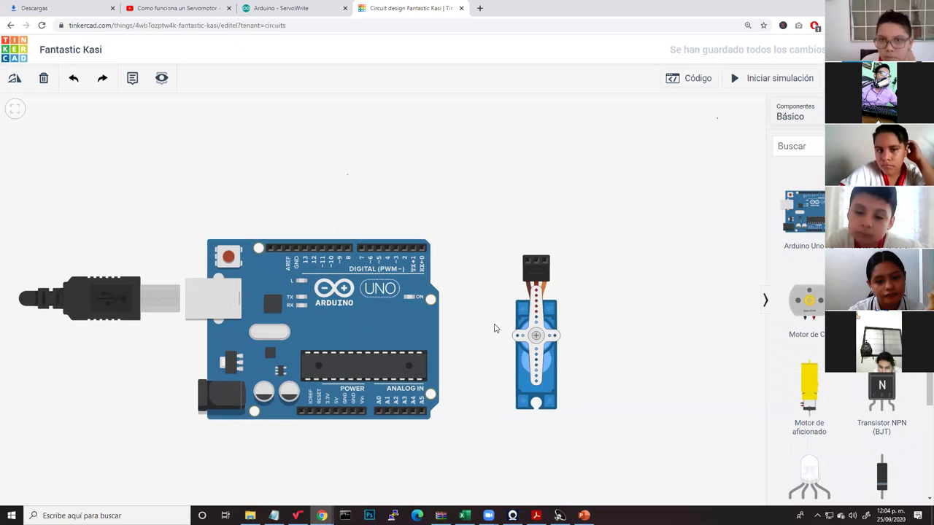
{"action": "left_click", "coordinate": [528, 264]}
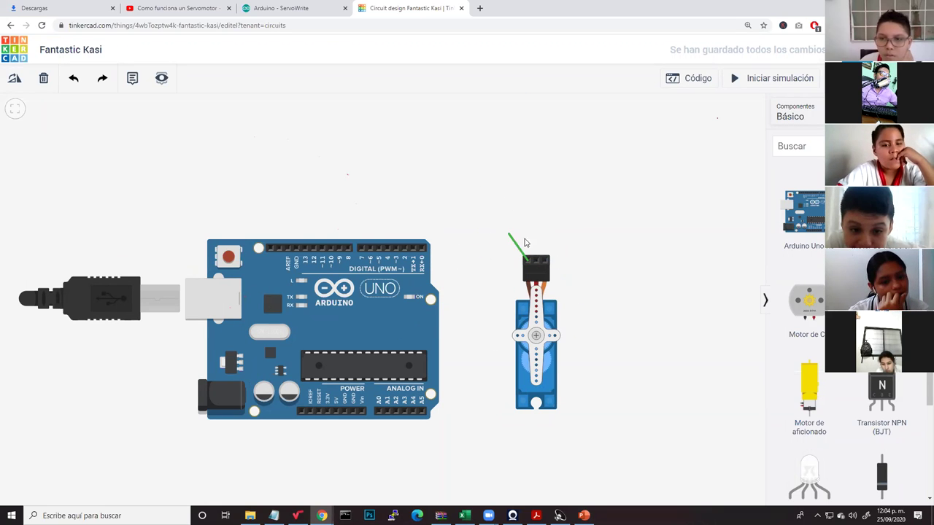
{"action": "left_click", "coordinate": [475, 234]}
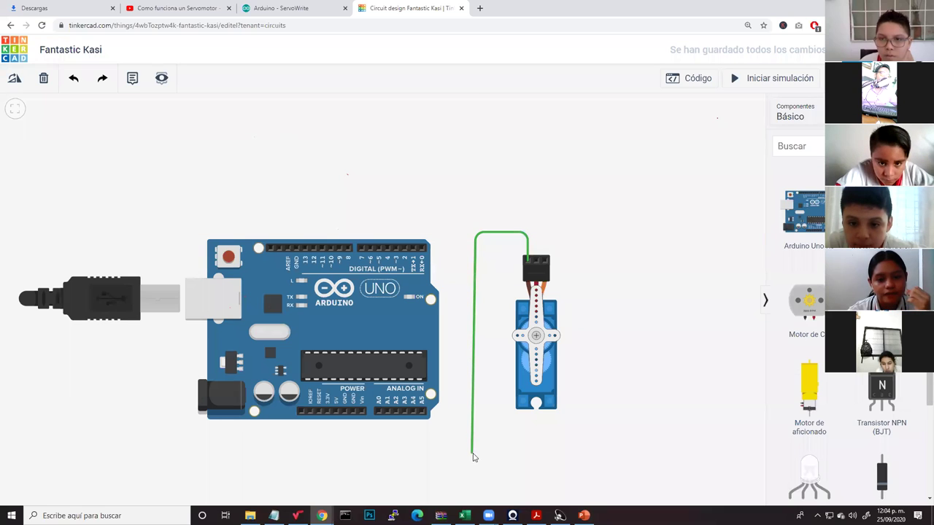
{"action": "left_click", "coordinate": [475, 453]}
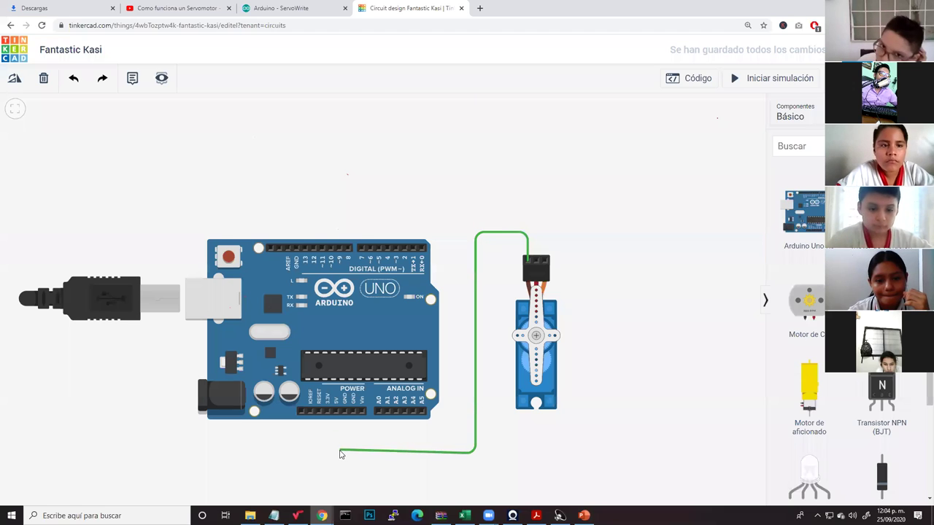
{"action": "left_click", "coordinate": [342, 453]}
{"action": "left_click", "coordinate": [344, 412]}
Step: Shift the Arduino board slightly so its connected GND pin lines up with the vertical end of the ground wire
{"action": "left_click", "coordinate": [369, 368]}
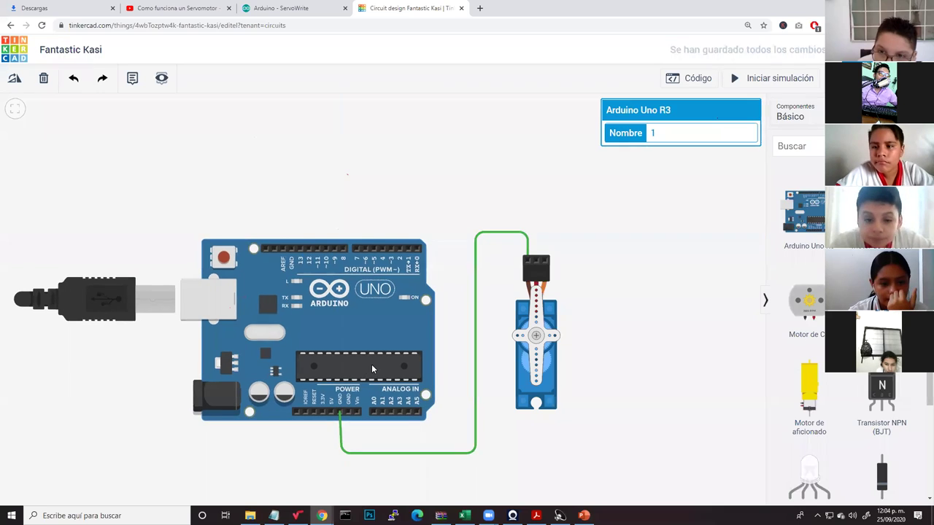
{"action": "left_click_drag", "start_coordinate": [369, 368], "coordinate": [371, 369]}
{"action": "scroll", "coordinate": [343, 416], "scroll_direction": "up", "scroll_amount": 4}
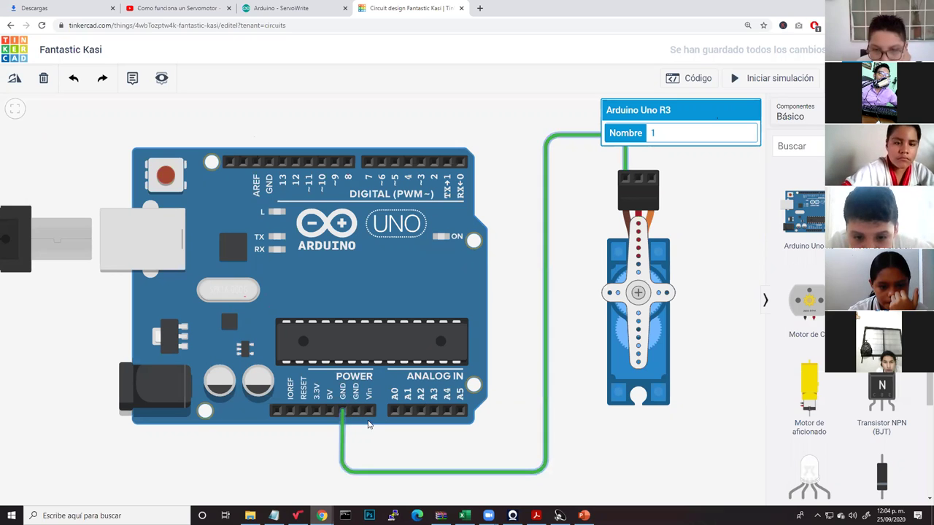
Step: Change the color of the ground wire between the microservo and the Arduino to negro
{"action": "left_click", "coordinate": [544, 249]}
{"action": "left_click", "coordinate": [673, 132]}
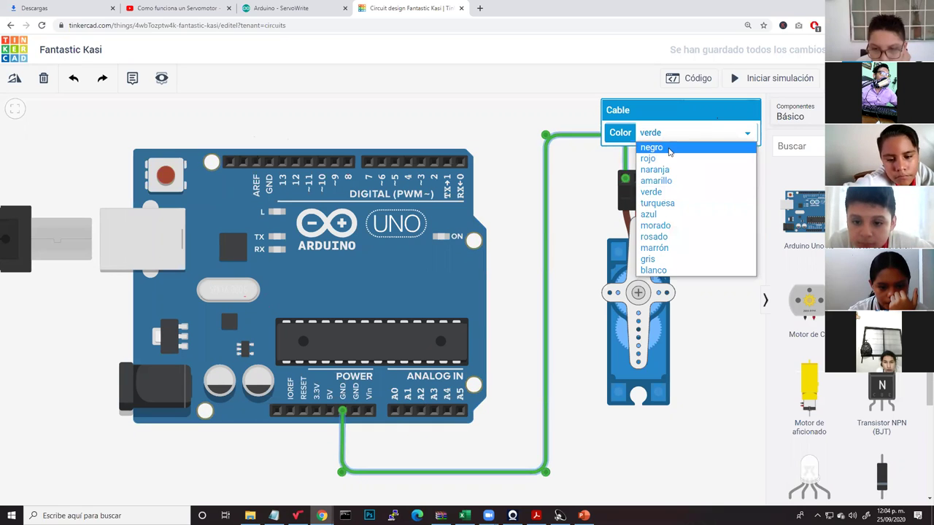
{"action": "left_click", "coordinate": [651, 147]}
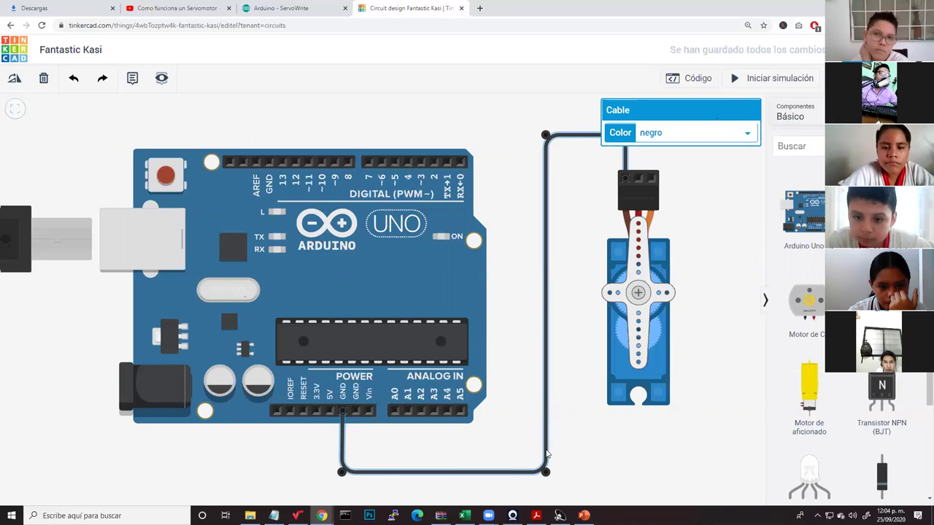
{"action": "left_click", "coordinate": [612, 181]}
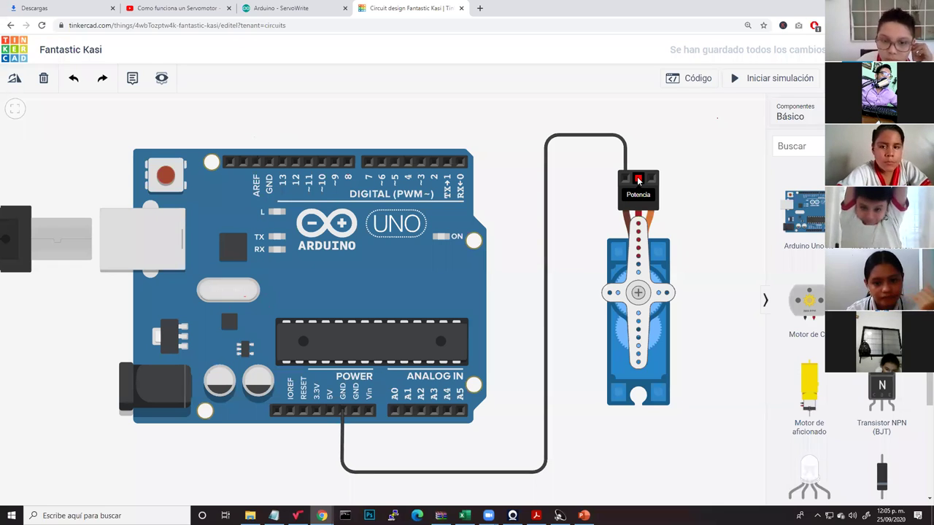
Step: Wire the microservo's Potencia pin to the Arduino's 5V pin, routing it between the two parts and just below the ground wire
{"action": "left_click_drag", "start_coordinate": [638, 180], "coordinate": [639, 133]}
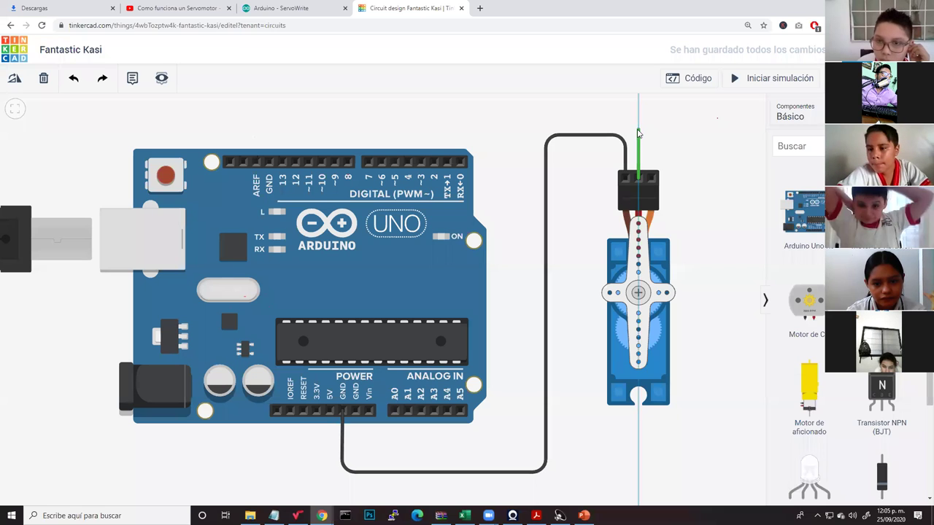
{"action": "left_click", "coordinate": [638, 132]}
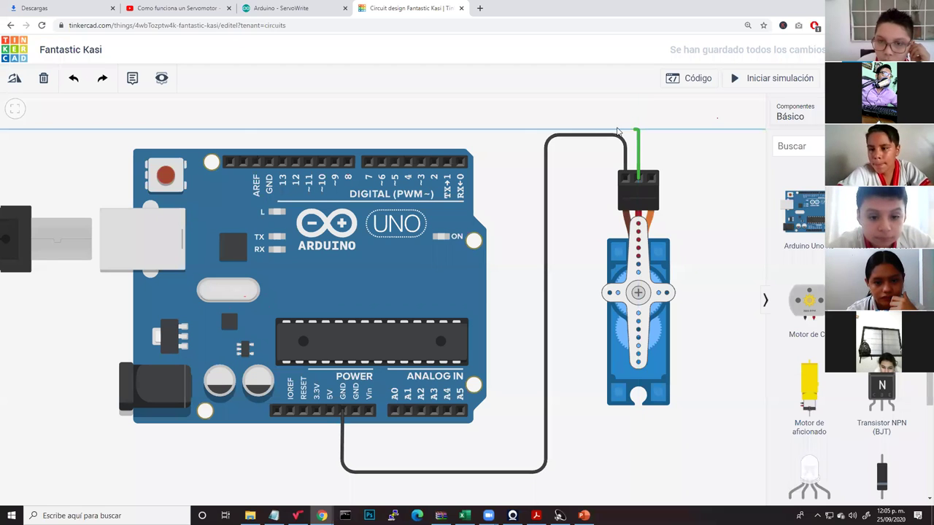
{"action": "left_click", "coordinate": [568, 132]}
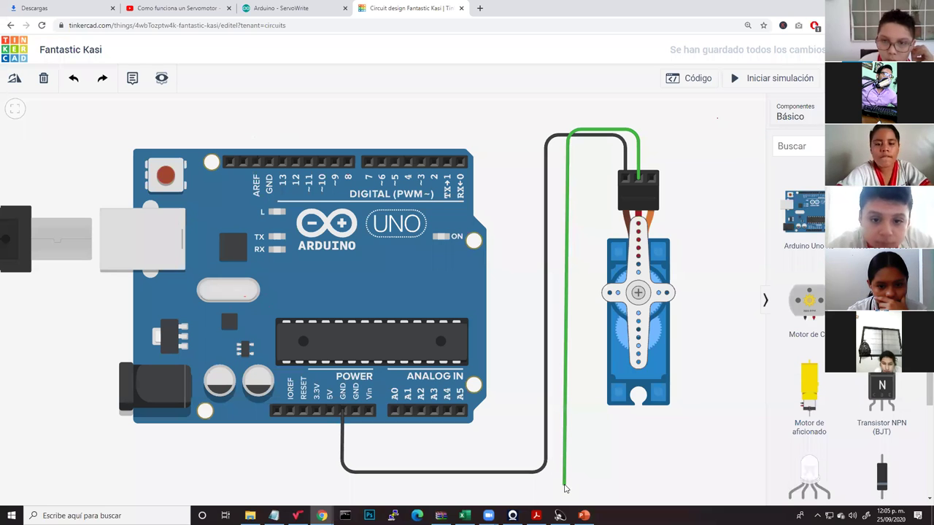
{"action": "left_click", "coordinate": [568, 486]}
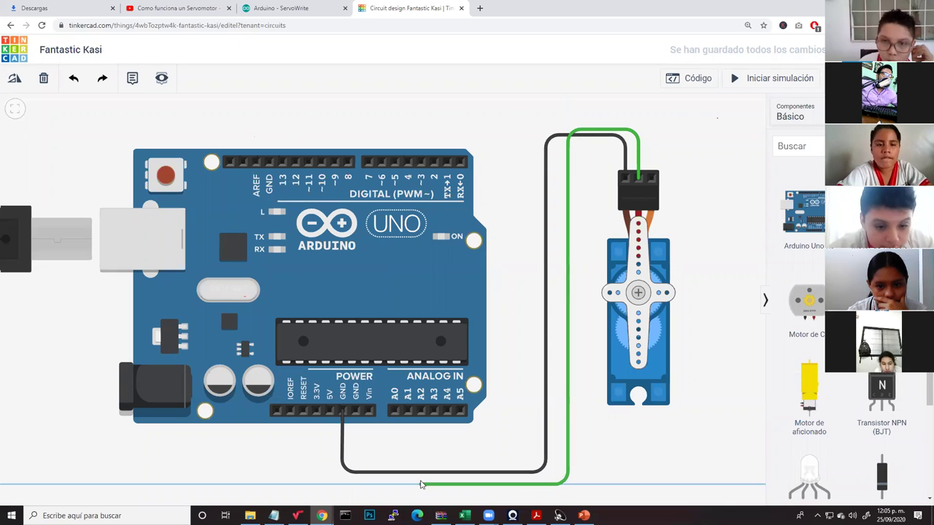
{"action": "left_click", "coordinate": [328, 485]}
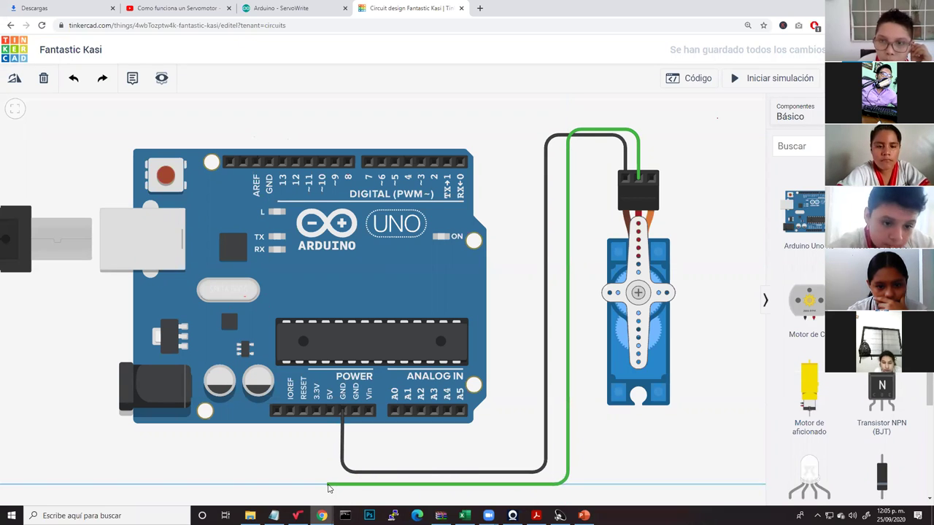
{"action": "left_click", "coordinate": [331, 413]}
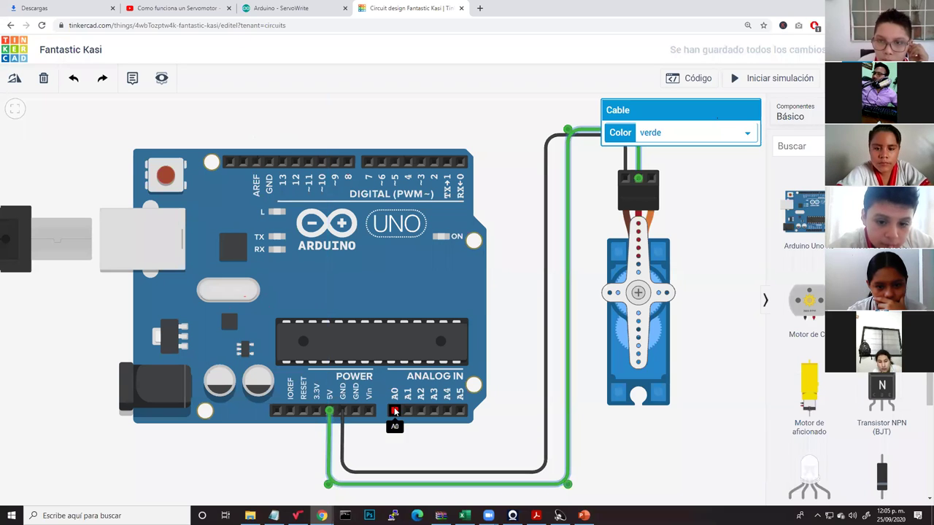
Step: Change the color of the power wire connected to the 5V pin to rojo and deselect it
{"action": "left_click", "coordinate": [686, 135]}
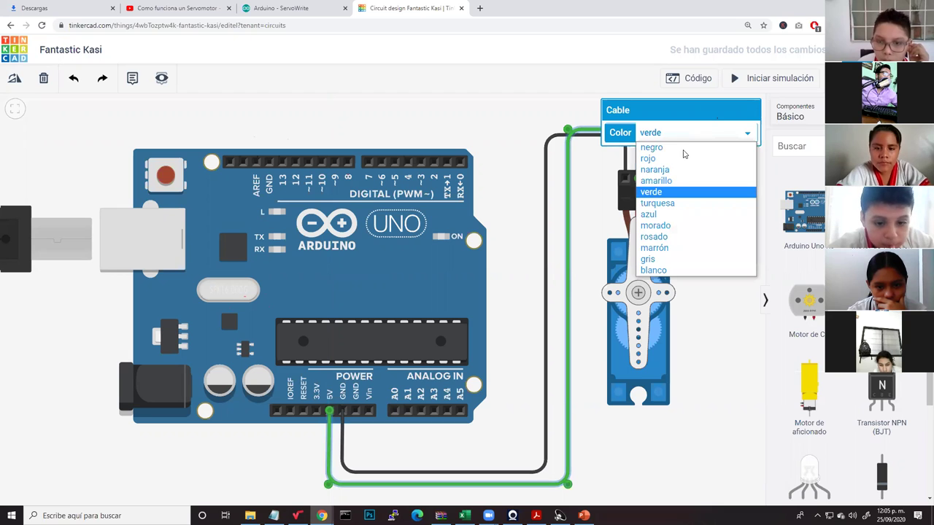
{"action": "left_click", "coordinate": [683, 159]}
{"action": "left_click", "coordinate": [715, 236]}
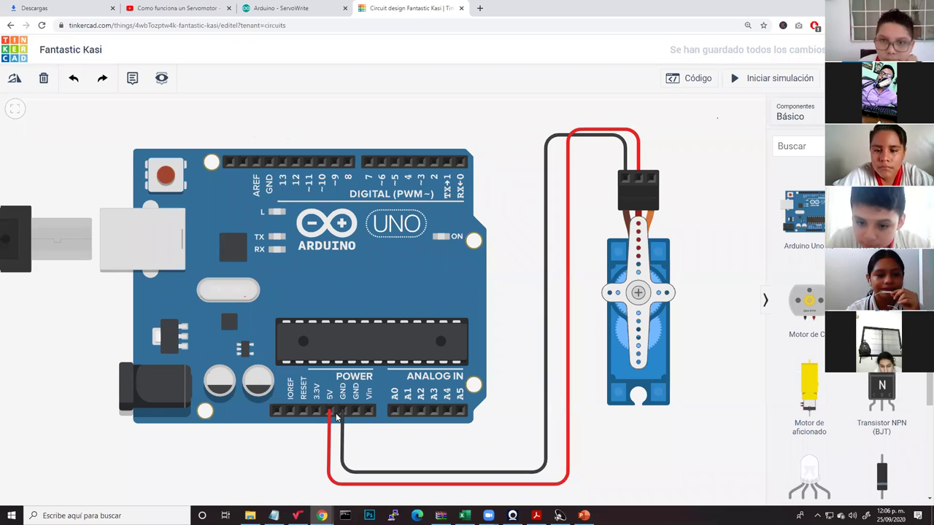
Step: Wire the microservo's remaining signal pin to the Arduino's digital pin 9, routing it above the board, and leave the wire green
{"action": "scroll", "coordinate": [337, 418], "scroll_direction": "down", "scroll_amount": 2}
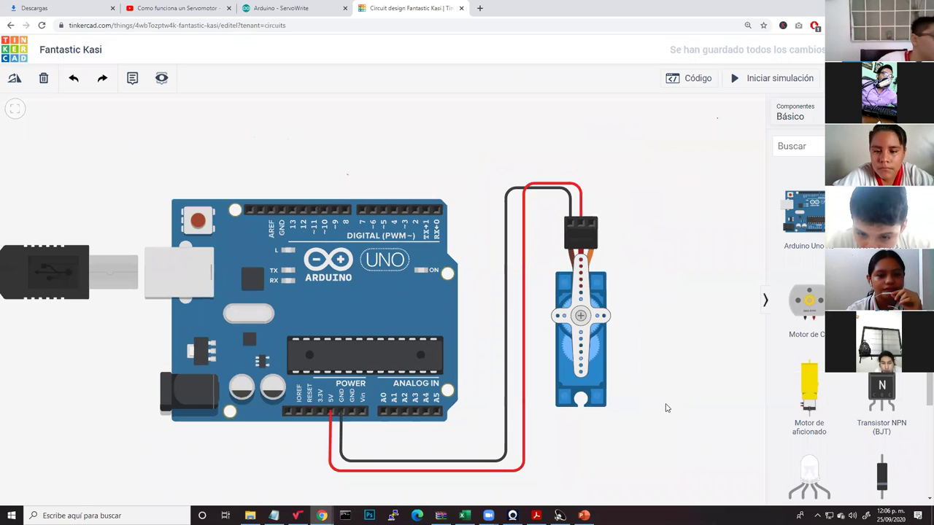
{"action": "left_click_drag", "start_coordinate": [667, 408], "coordinate": [662, 392]}
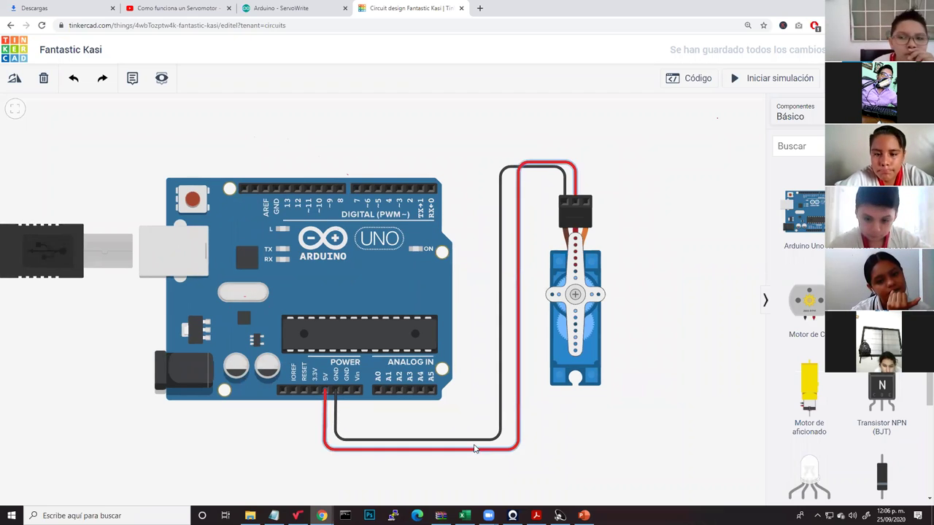
{"action": "left_click", "coordinate": [587, 204]}
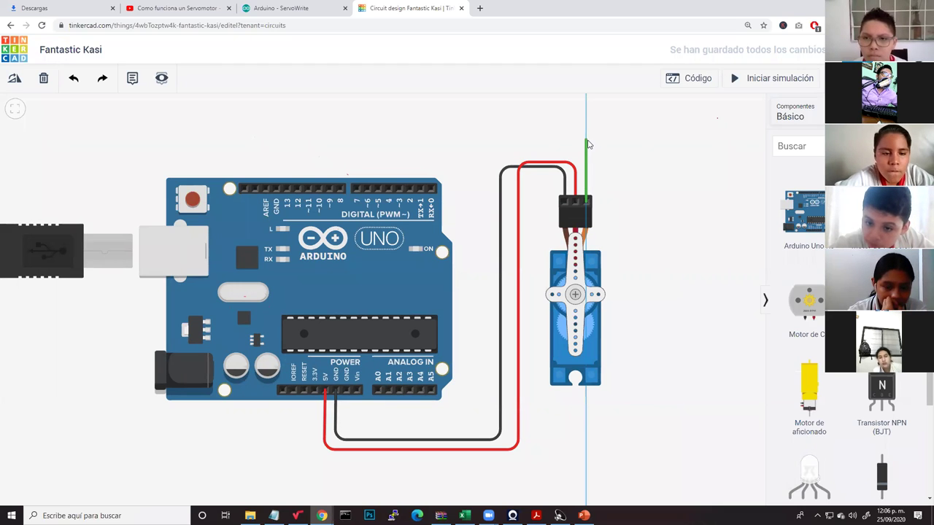
{"action": "left_click", "coordinate": [587, 151]}
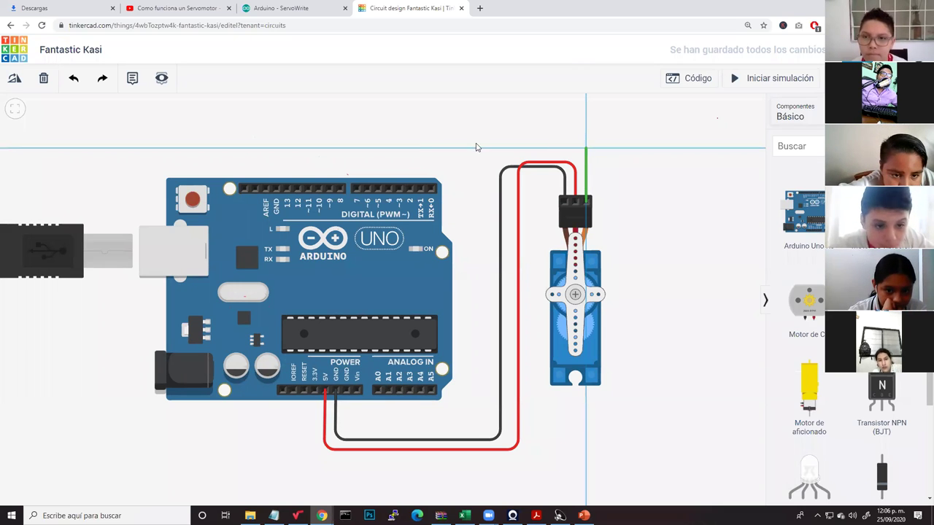
{"action": "left_click", "coordinate": [412, 189]}
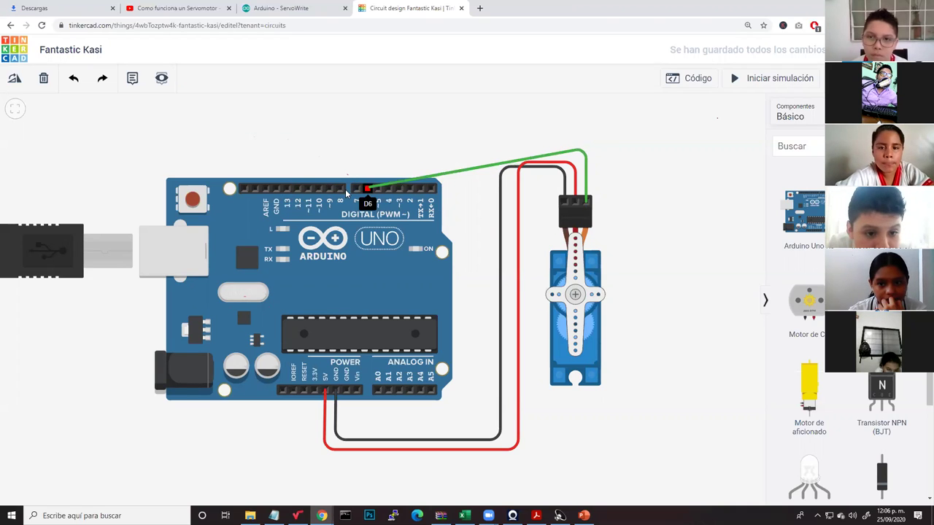
{"action": "left_click", "coordinate": [287, 188]}
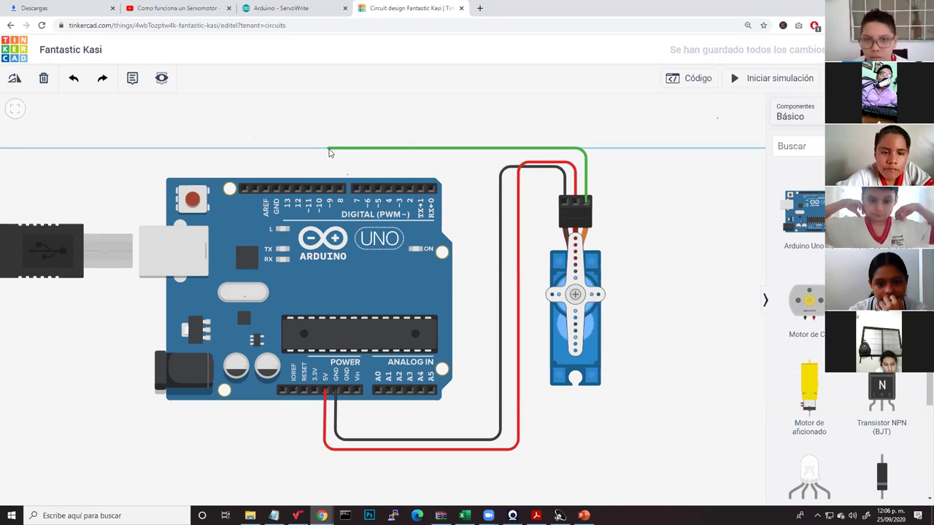
{"action": "left_click", "coordinate": [329, 191]}
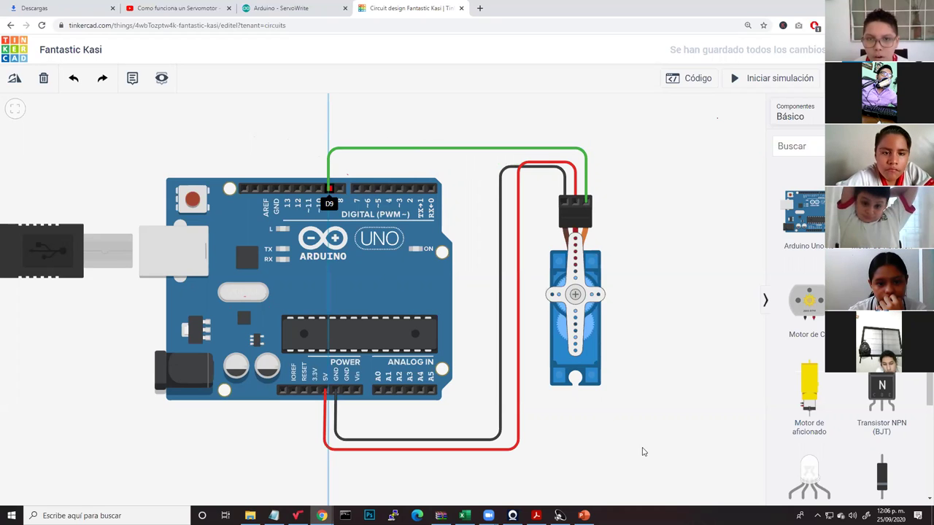
{"action": "left_click", "coordinate": [678, 132]}
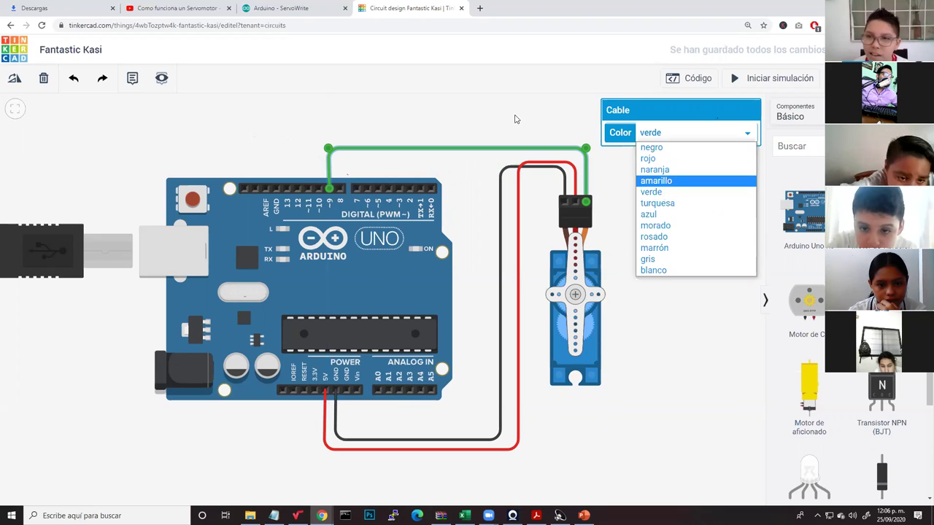
{"action": "left_click", "coordinate": [609, 235]}
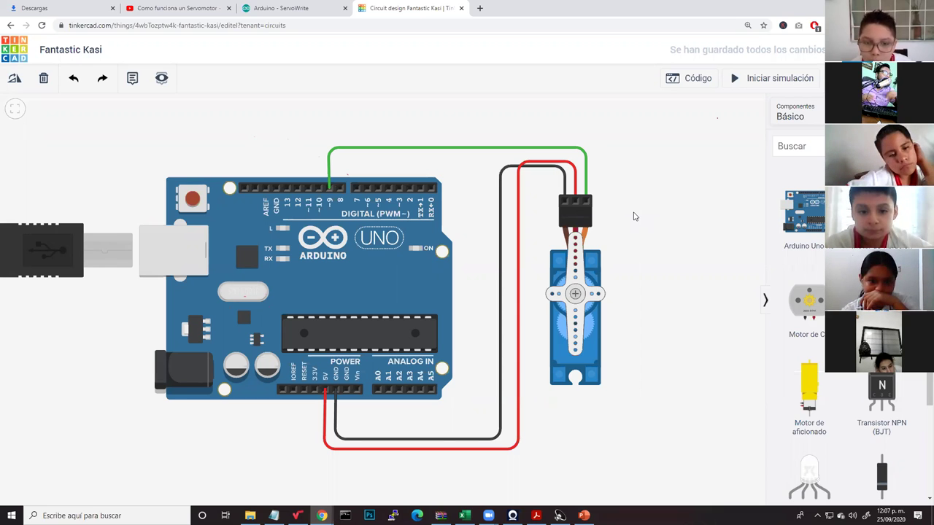
{"action": "scroll", "coordinate": [636, 219], "scroll_direction": "down", "scroll_amount": 1}
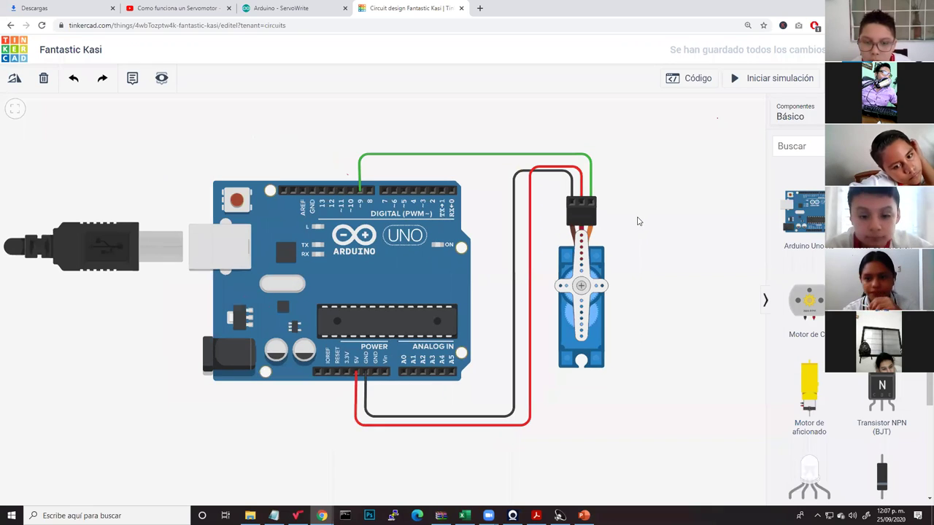
{"action": "scroll", "coordinate": [682, 256], "scroll_direction": "down", "scroll_amount": 1}
{"action": "scroll", "coordinate": [642, 261], "scroll_direction": "down", "scroll_amount": 1}
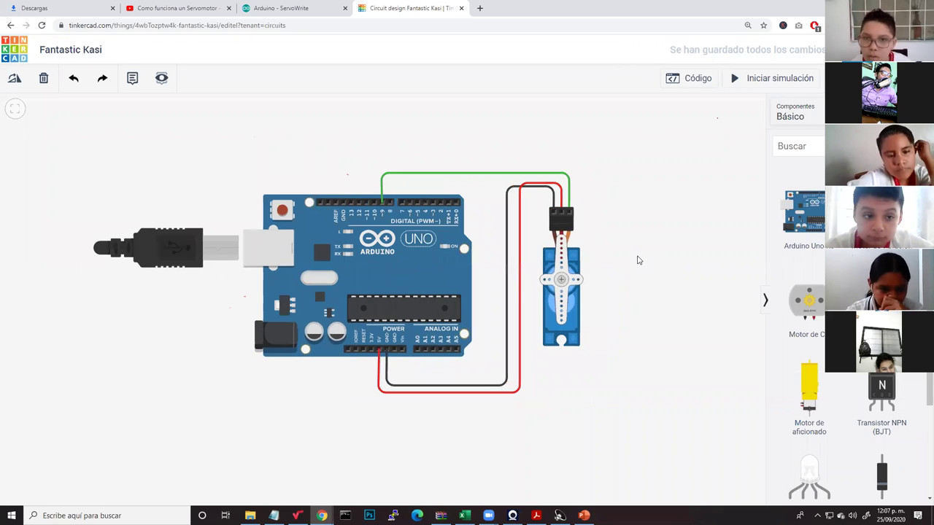
{"action": "scroll", "coordinate": [591, 269], "scroll_direction": "up", "scroll_amount": 1}
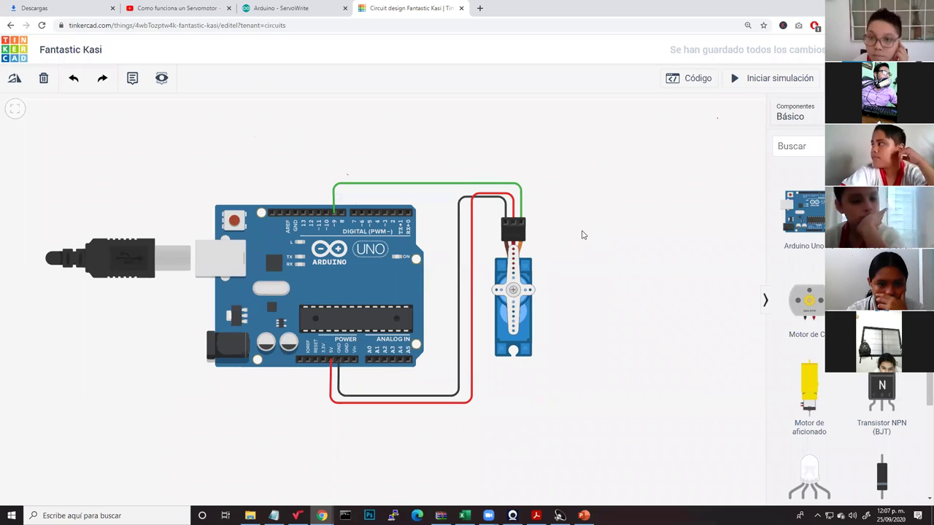
{"action": "left_click", "coordinate": [674, 81]}
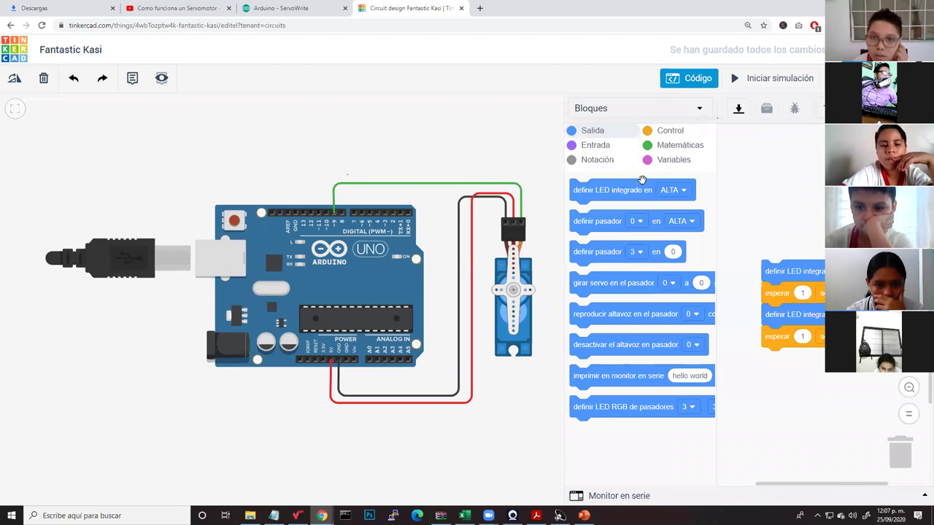
{"action": "left_click", "coordinate": [698, 115]}
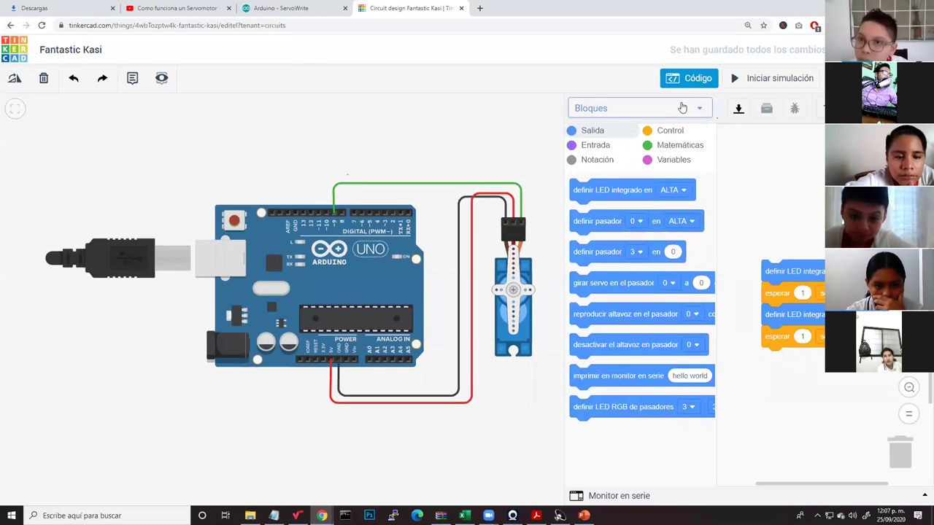
{"action": "left_click", "coordinate": [681, 108]}
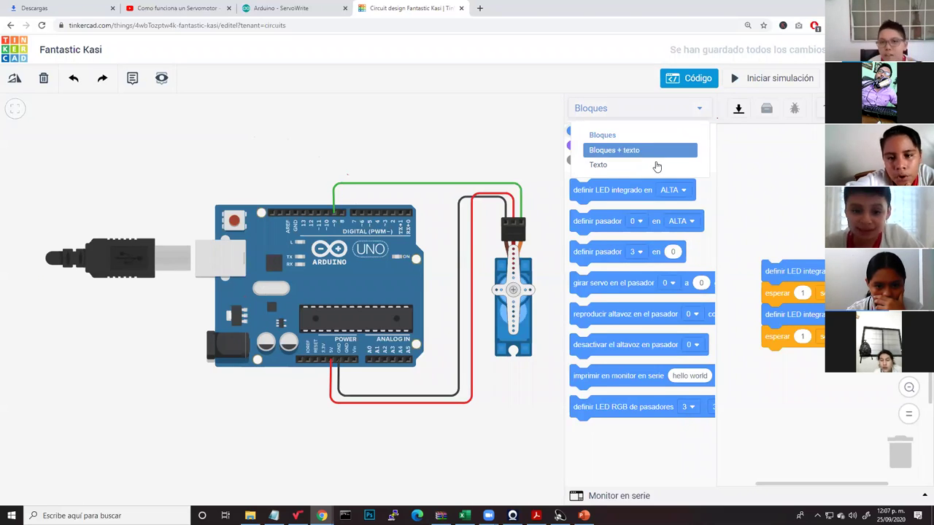
{"action": "left_click", "coordinate": [598, 166]}
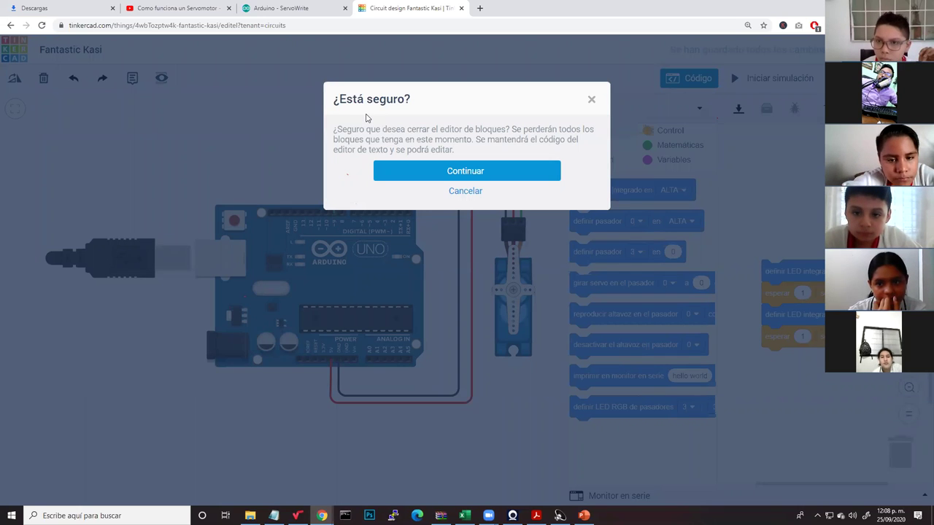
{"action": "left_click", "coordinate": [465, 193]}
{"action": "left_click", "coordinate": [709, 86]}
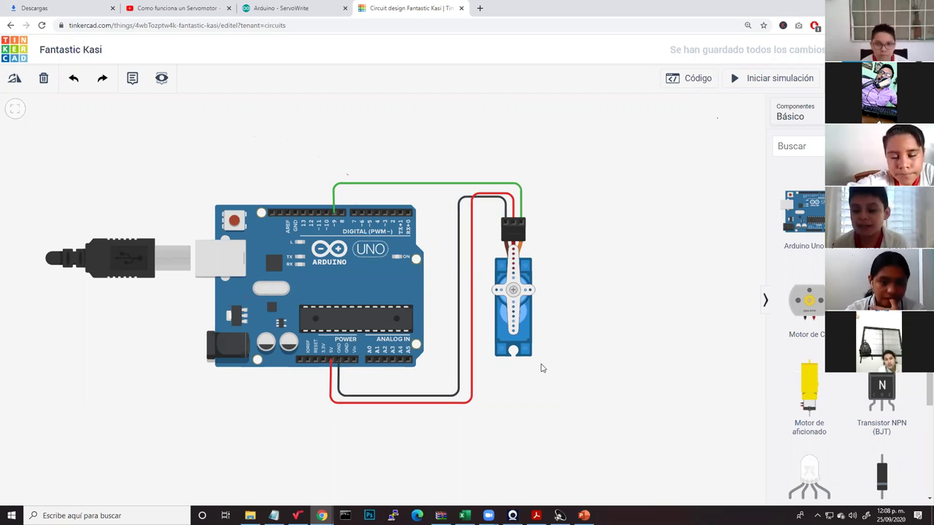
Step: Open the circuit's code and switch the editor from Bloques to Texto, accepting the loss of the blocks
{"action": "left_click", "coordinate": [698, 79]}
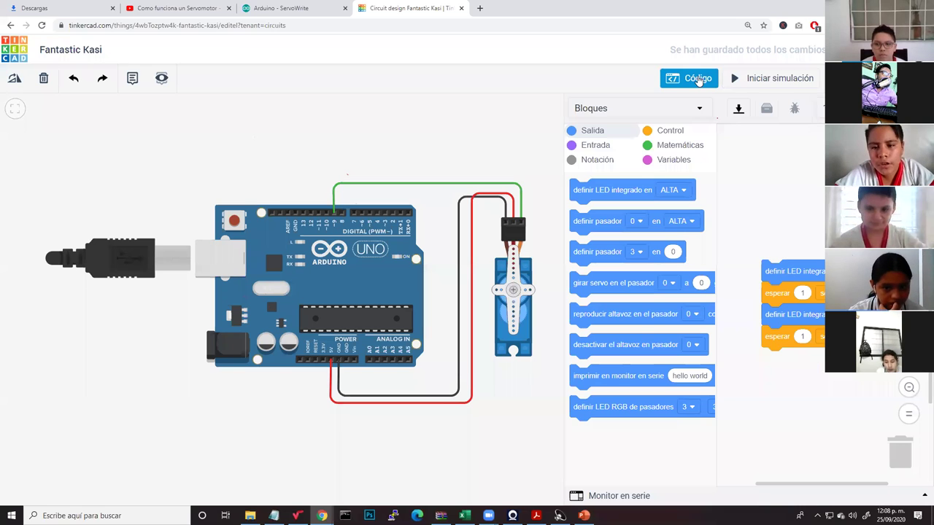
{"action": "left_click", "coordinate": [656, 116]}
{"action": "left_click", "coordinate": [641, 163]}
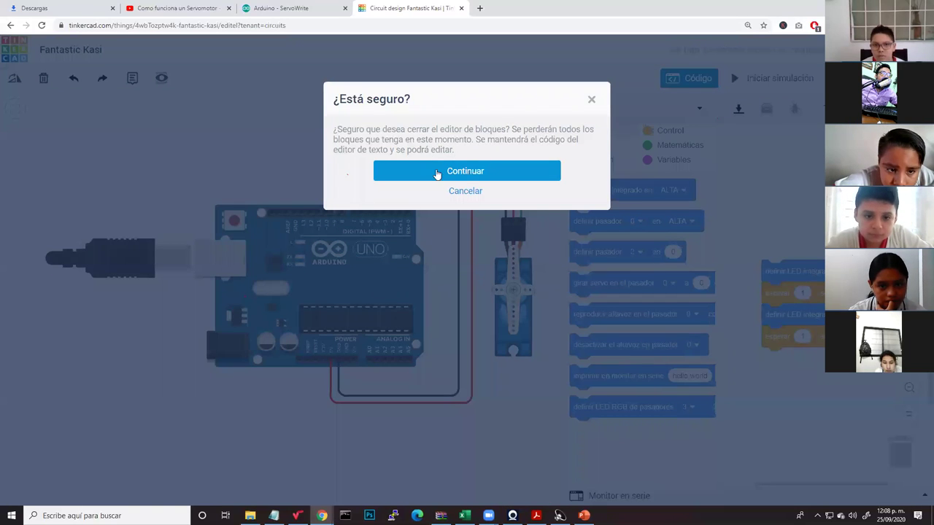
{"action": "left_click", "coordinate": [467, 175]}
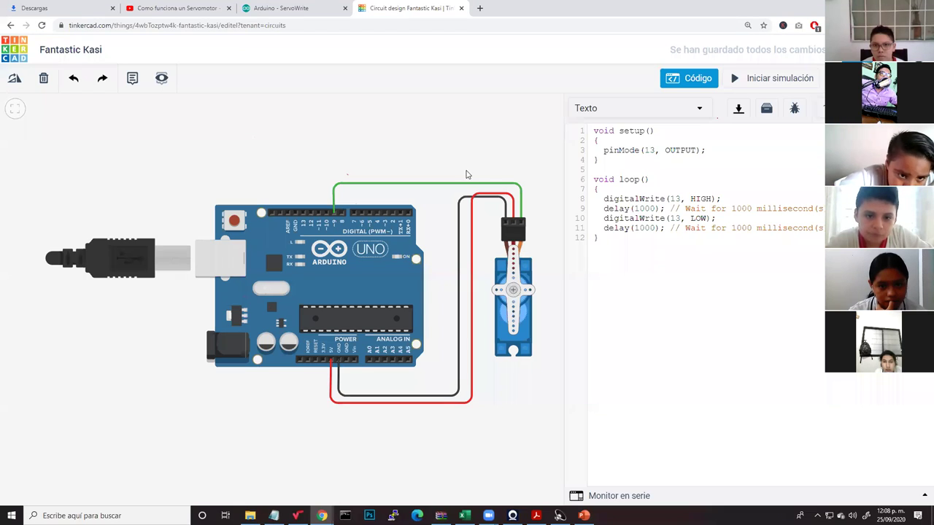
Step: Delete the default statements inside the setup and loop functions, leaving both function bodies empty
{"action": "left_click_drag", "start_coordinate": [595, 134], "coordinate": [654, 285]}
{"action": "left_click", "coordinate": [655, 285]}
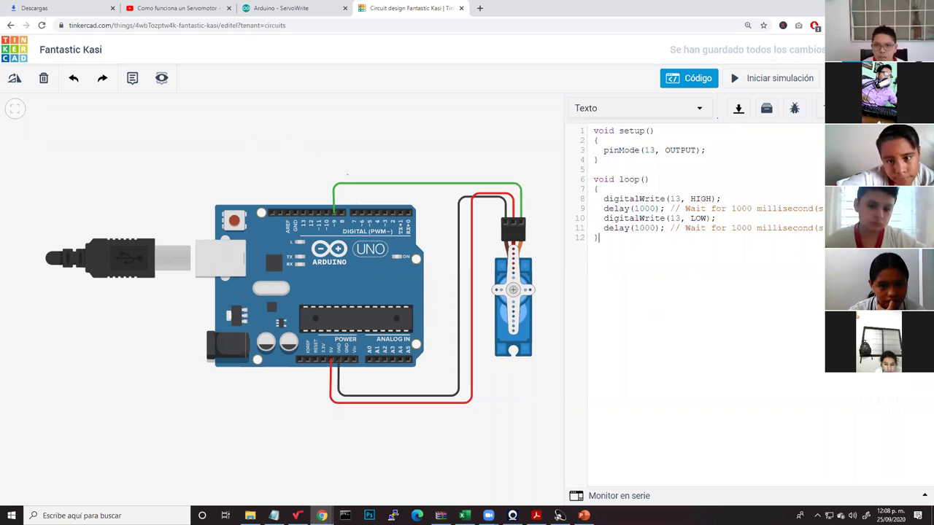
{"action": "left_click_drag", "start_coordinate": [758, 229], "coordinate": [603, 200]}
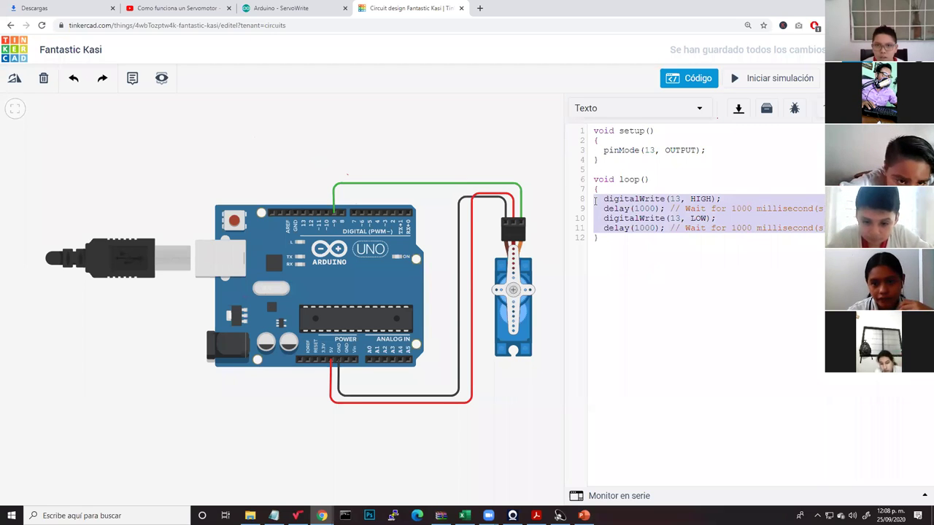
{"action": "key", "text": "BackSpace"}
{"action": "left_click_drag", "start_coordinate": [705, 149], "coordinate": [602, 150]}
{"action": "key", "text": "BackSpace"}
{"action": "left_click", "coordinate": [640, 227]}
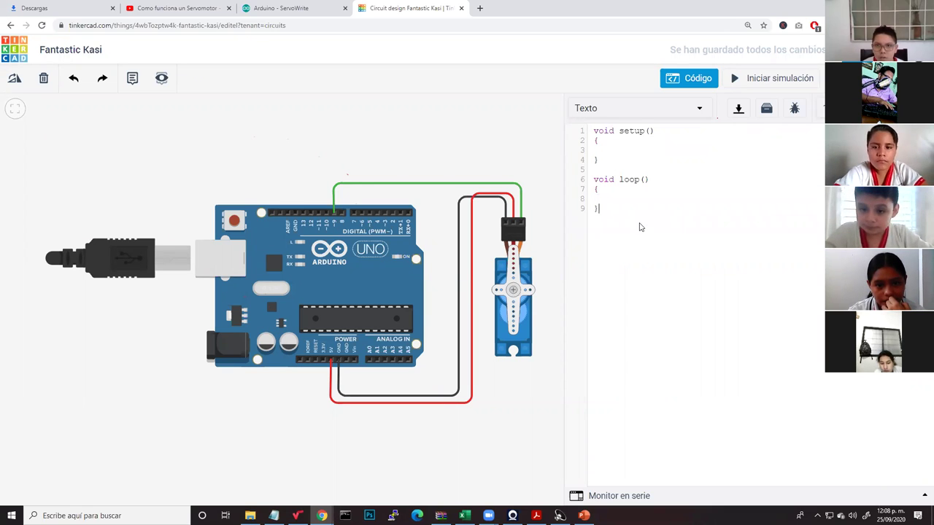
Step: Enlarge the browser page to 175 % for a closer view of the empty setup and loop functions
{"action": "key", "text": "ctrl+plus"}
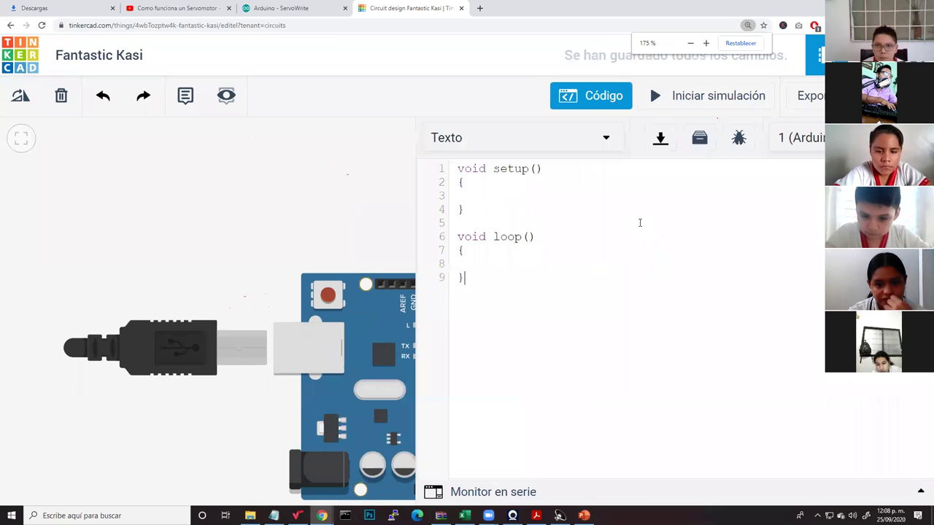
{"action": "left_click", "coordinate": [532, 254]}
{"action": "left_click", "coordinate": [515, 169]}
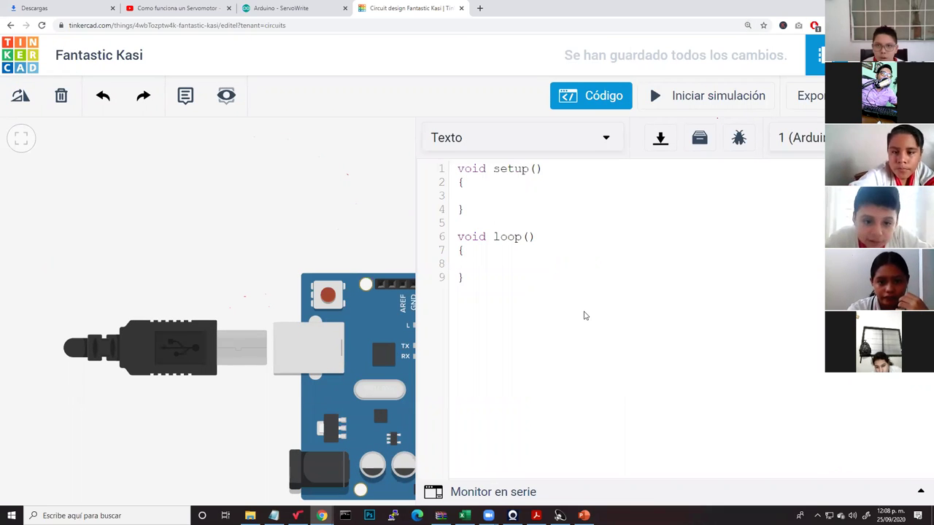
{"action": "left_click", "coordinate": [584, 315]}
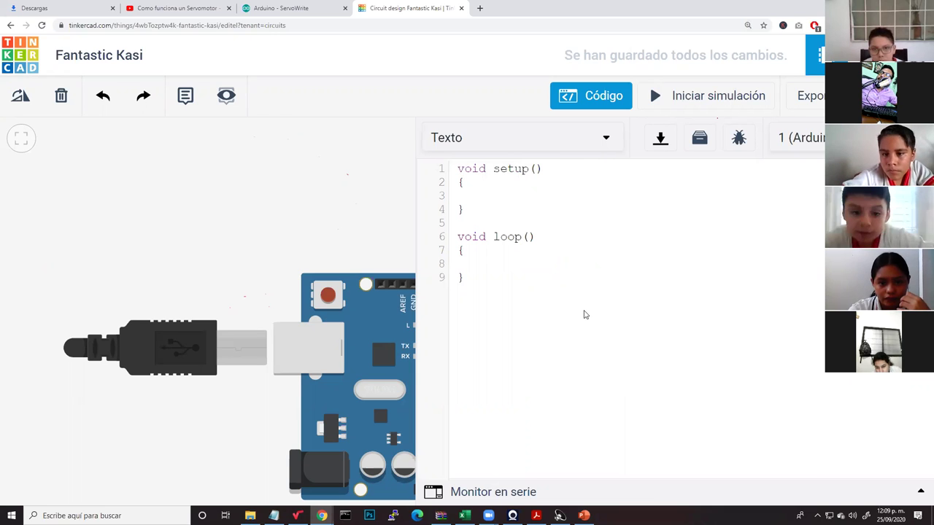